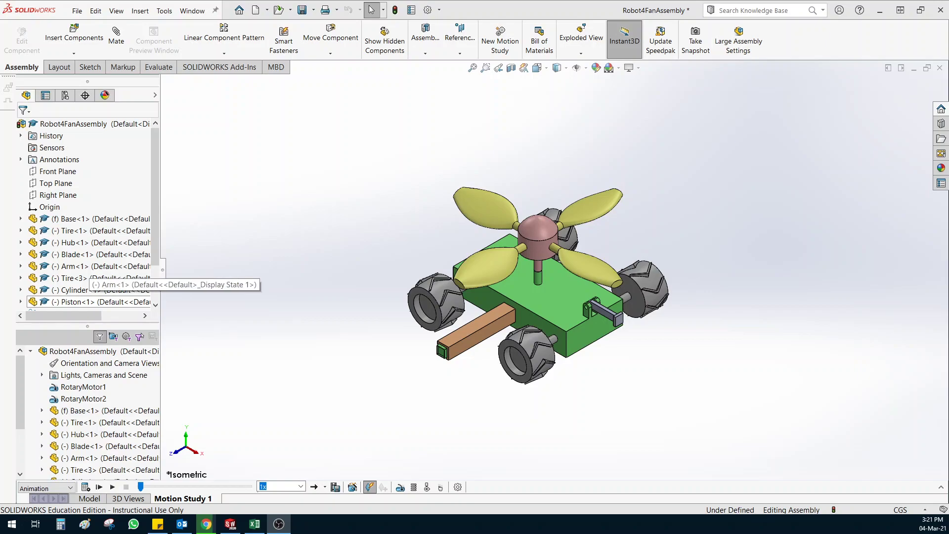
Test which robot parts move by trying to move the arm, piston, fan blades, near tire and Tire<4>.
scroll(557, 286, "down", 3)
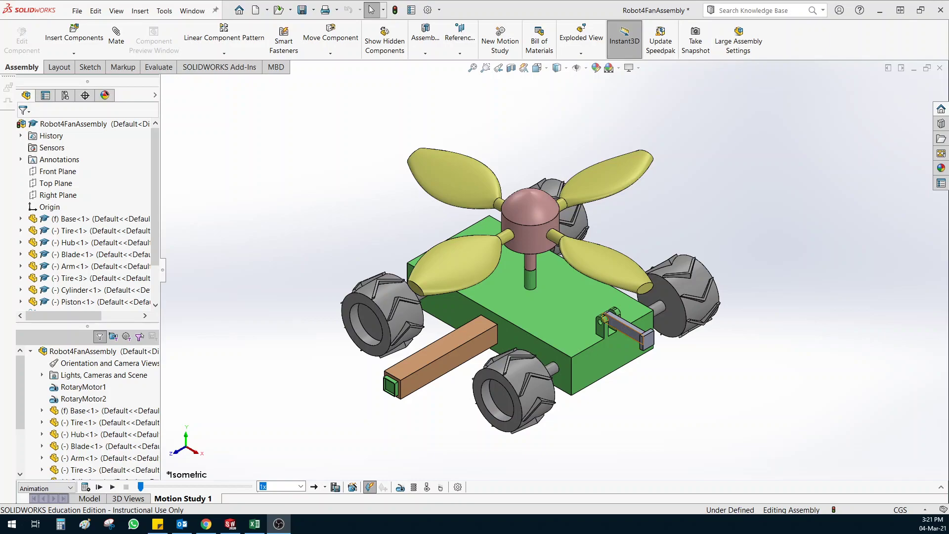
left_click(623, 327)
left_click_drag(623, 327, 639, 338)
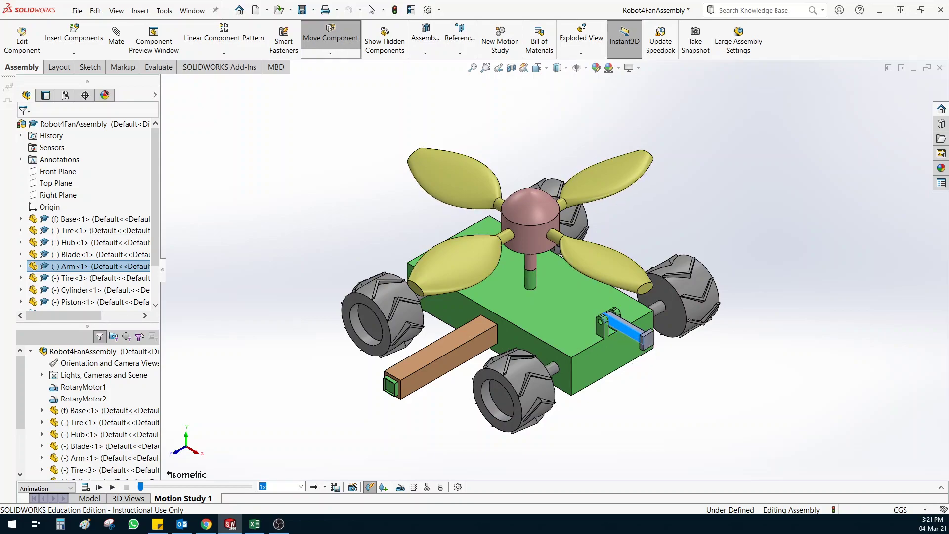
key("Escape")
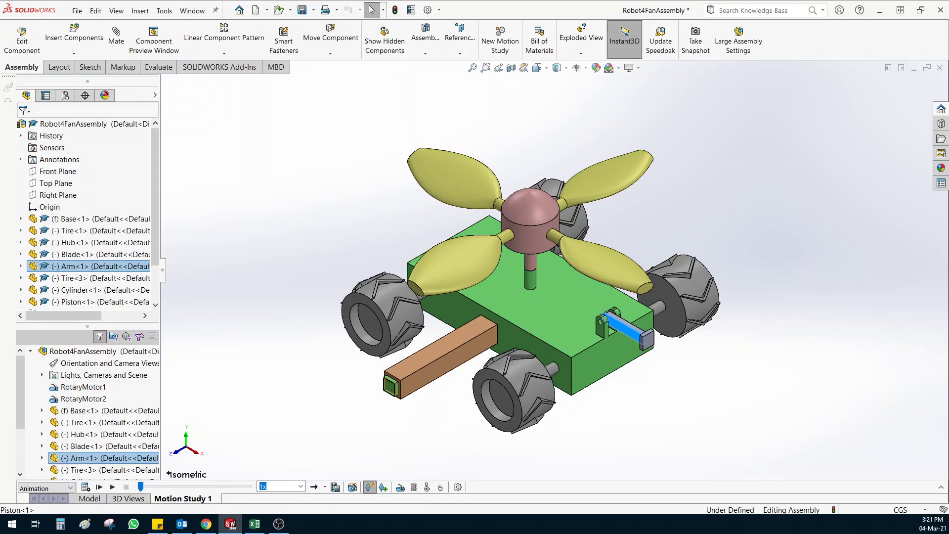
mouse_move(390, 385)
left_mouse_down()
mouse_move(324, 423)
mouse_move(391, 386)
left_mouse_up()
left_click_drag(538, 239, 558, 229)
left_click(489, 375)
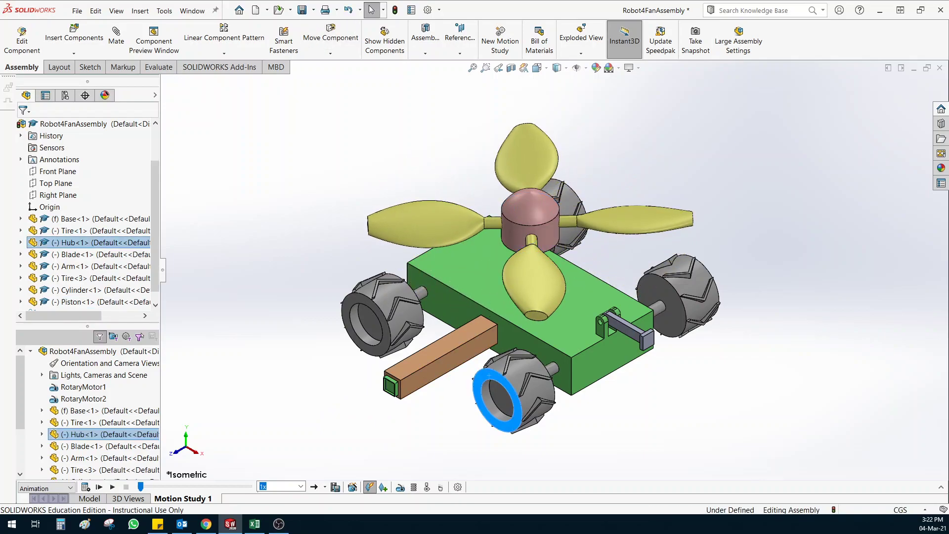
left_click_drag(489, 375, 511, 389)
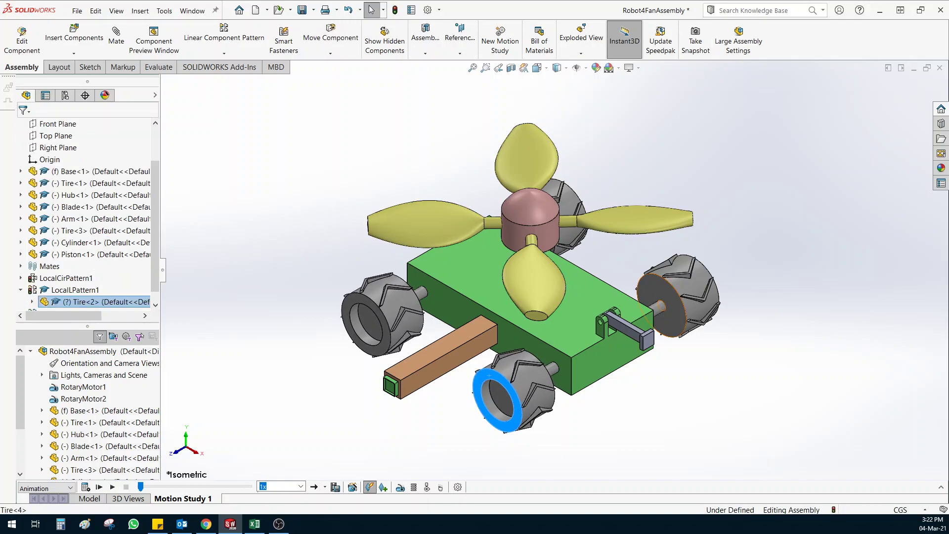
left_click(662, 304)
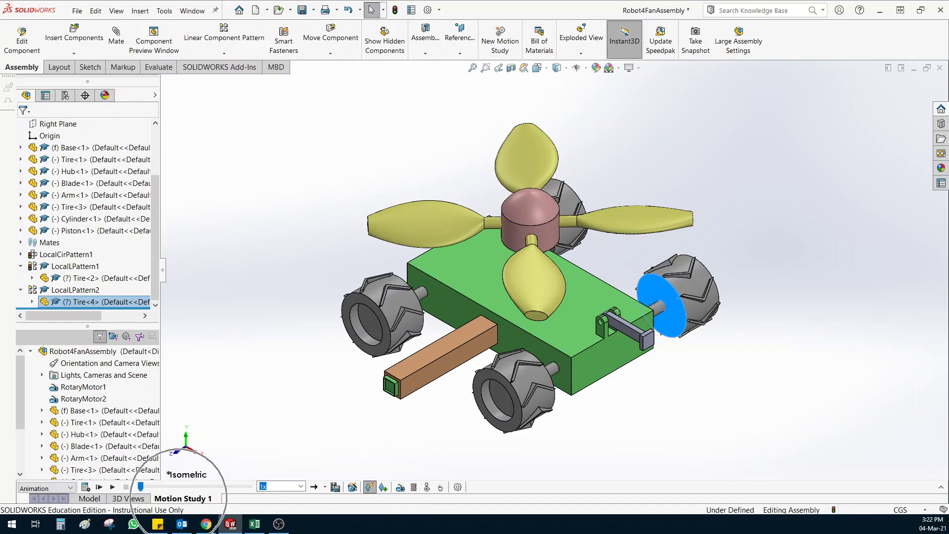
Create a new motion study for the robot assembly and expand its timeline.
right_click(192, 497)
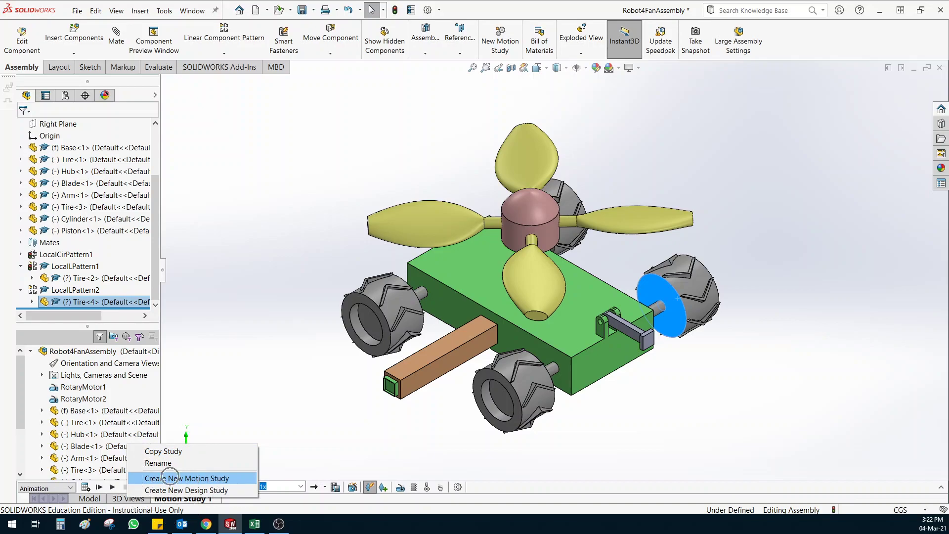
left_click(170, 478)
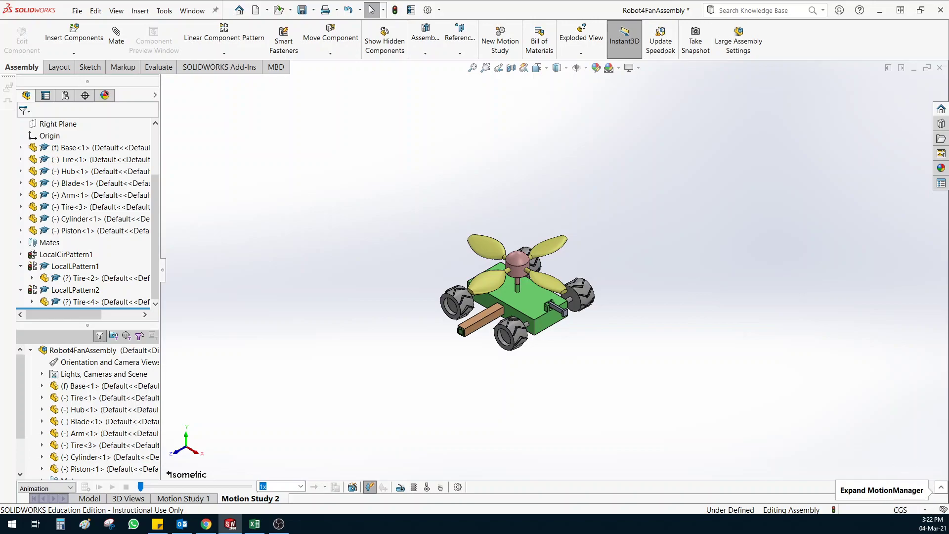
left_click(941, 487)
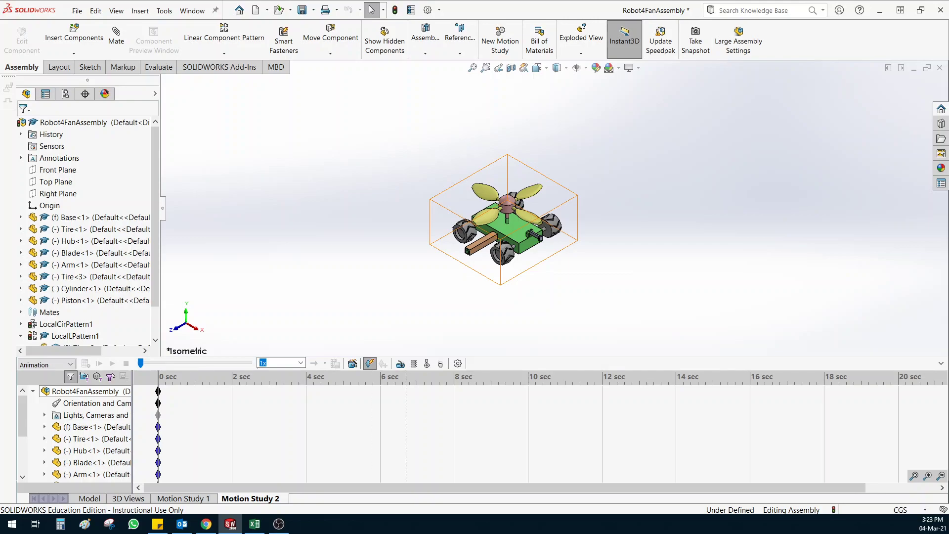
Key the piston extended out of the cylinder at the 2-second mark, and turn off automatic keying.
scroll(521, 226, "down", 5)
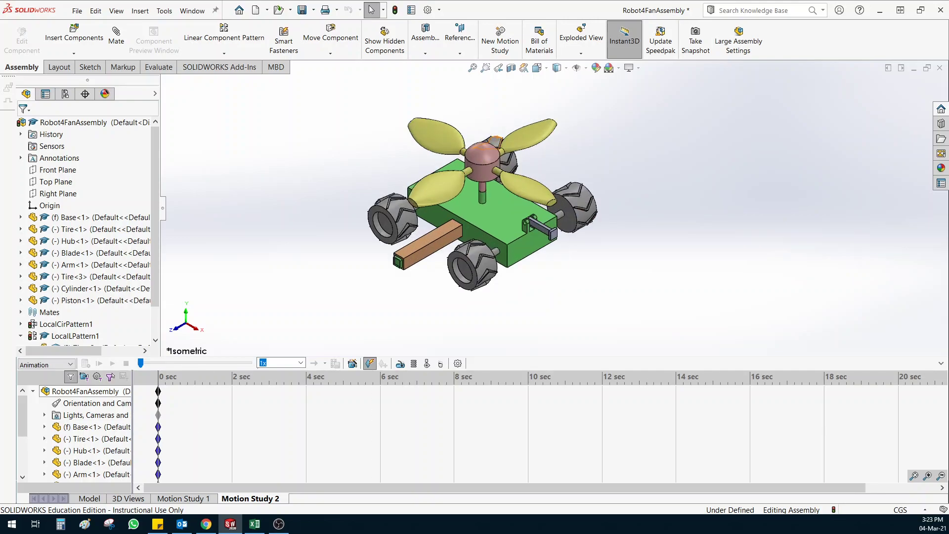
scroll(482, 230, "up", 1)
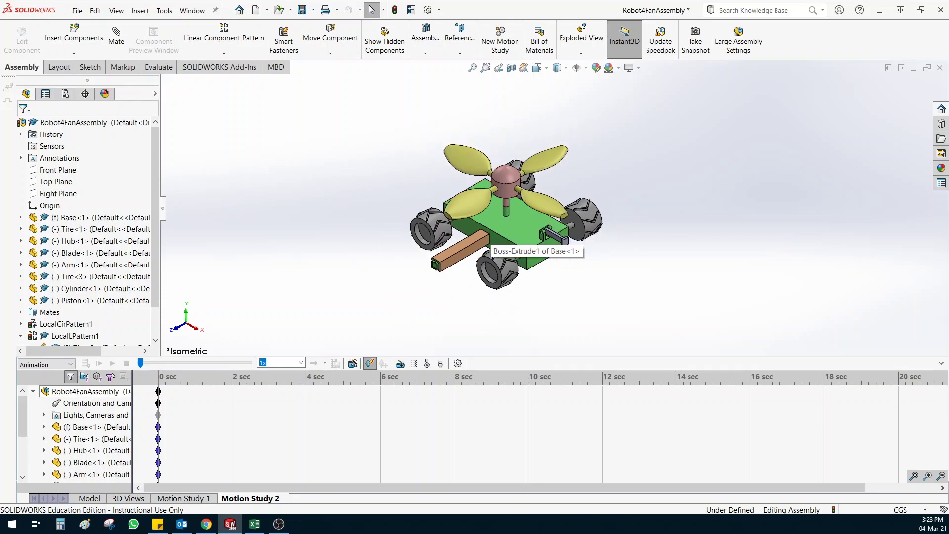
scroll(482, 230, "down", 2)
scroll(482, 230, "up", 1)
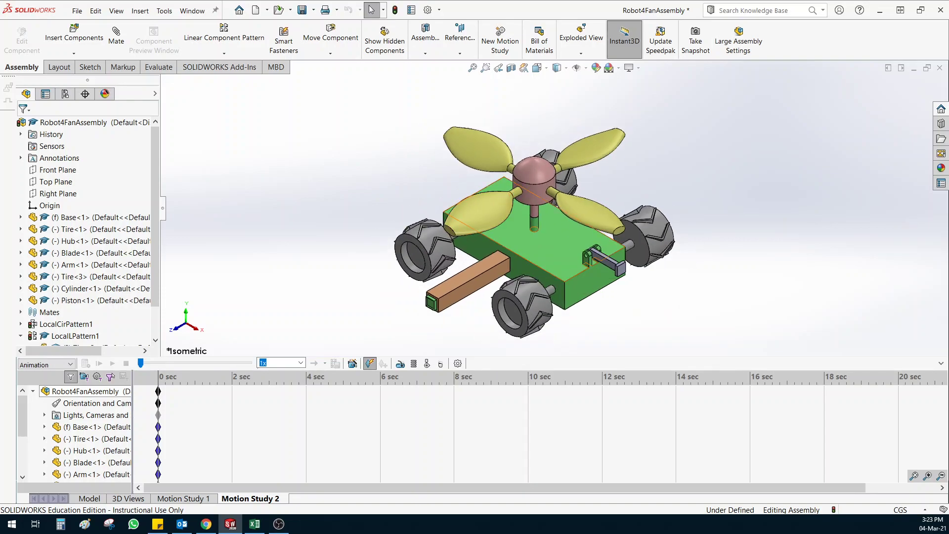
scroll(494, 232, "down", 1)
scroll(494, 232, "up", 1)
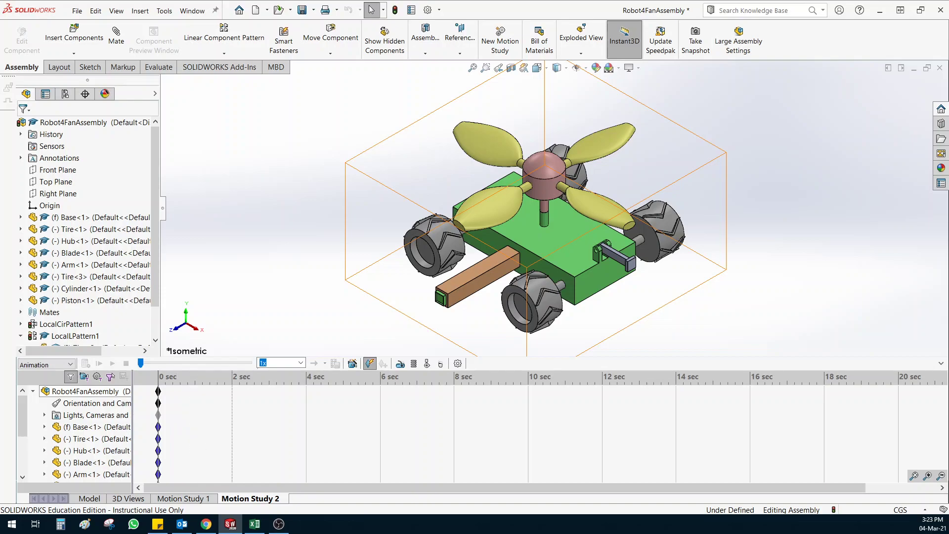
left_click(232, 391)
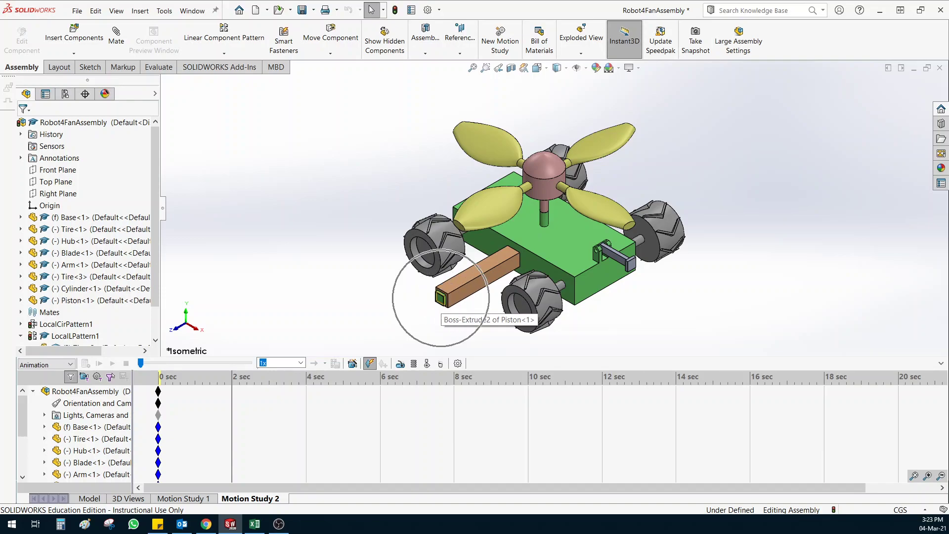
left_click(441, 297)
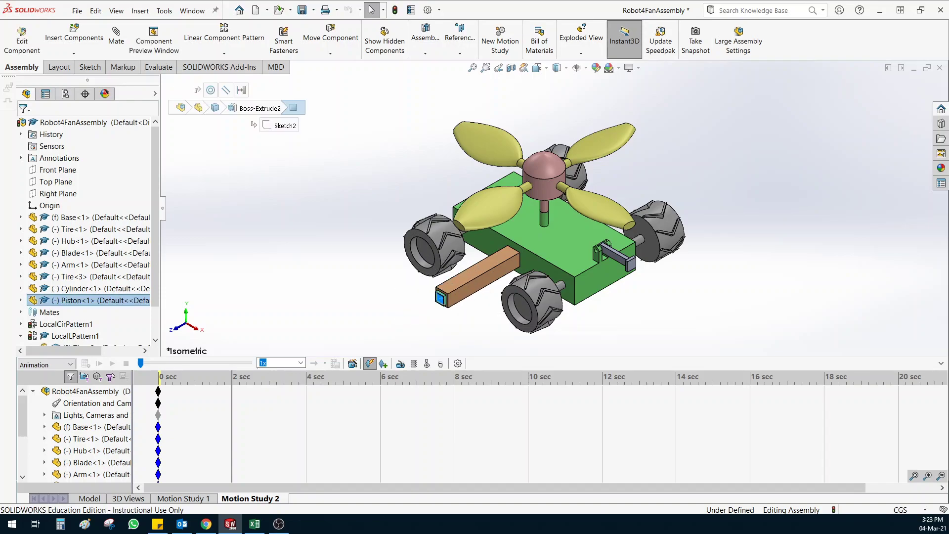
left_click_drag(440, 298, 391, 327)
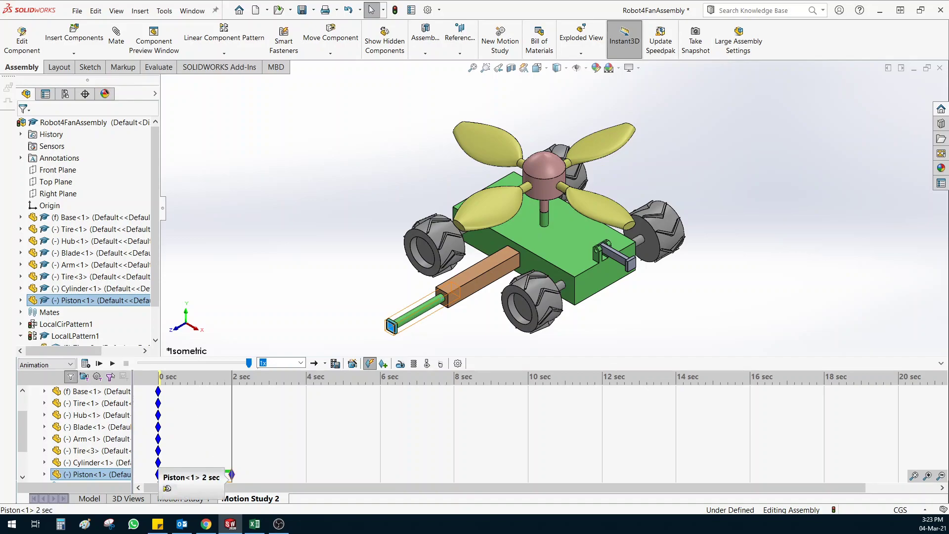
key("ctrl")
key("ctrl")
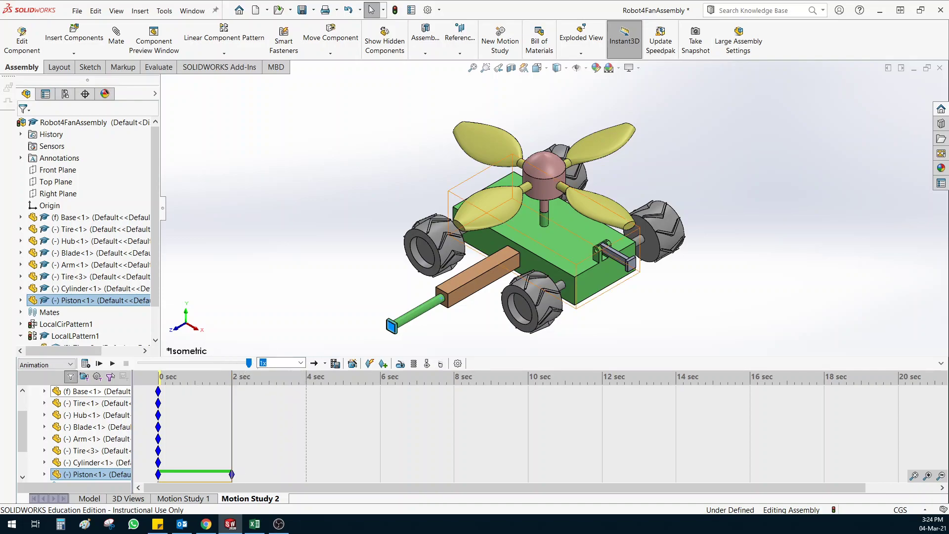
Retract the piston fully into the cylinder at the 4-second mark and add a key for that position.
left_click(306, 391)
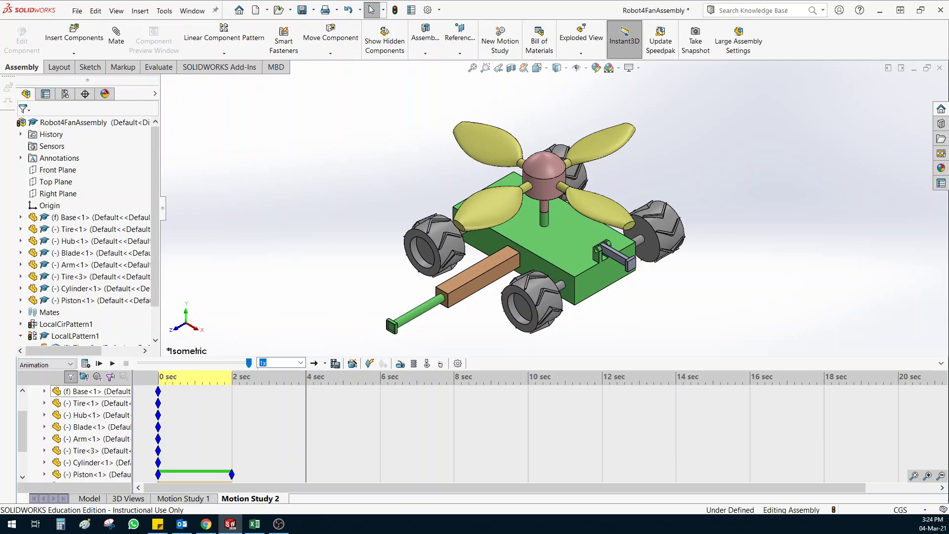
left_click(392, 325)
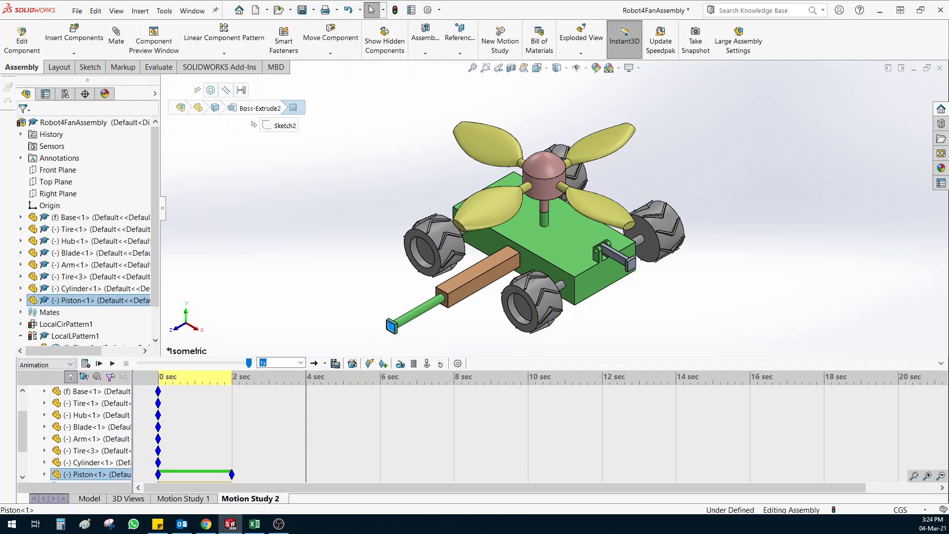
left_click_drag(392, 326, 440, 298)
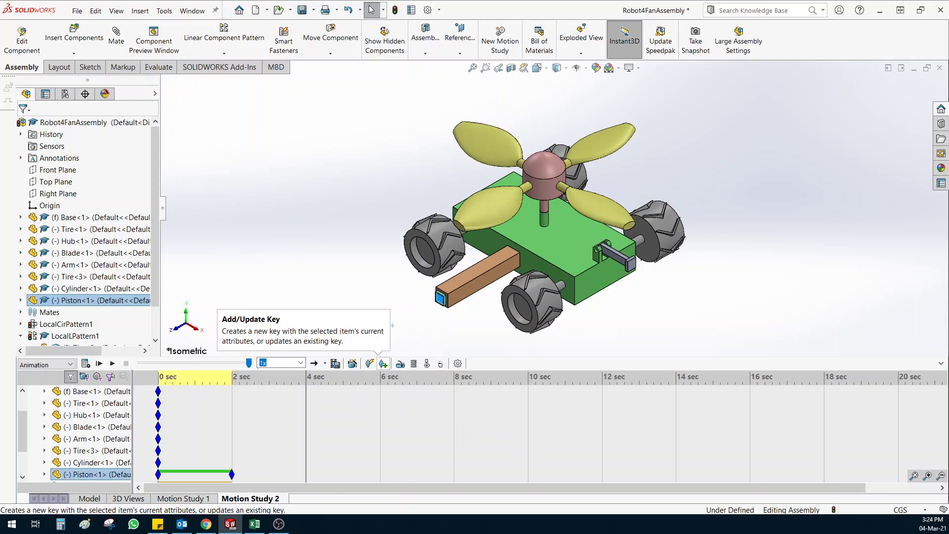
left_click(384, 364)
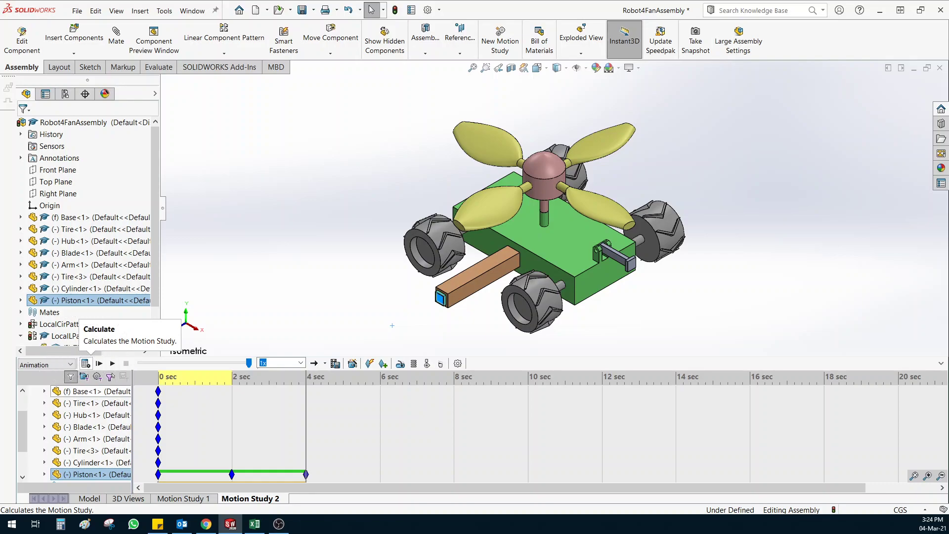
Calculate the motion study and play back the piston animation.
left_click(86, 364)
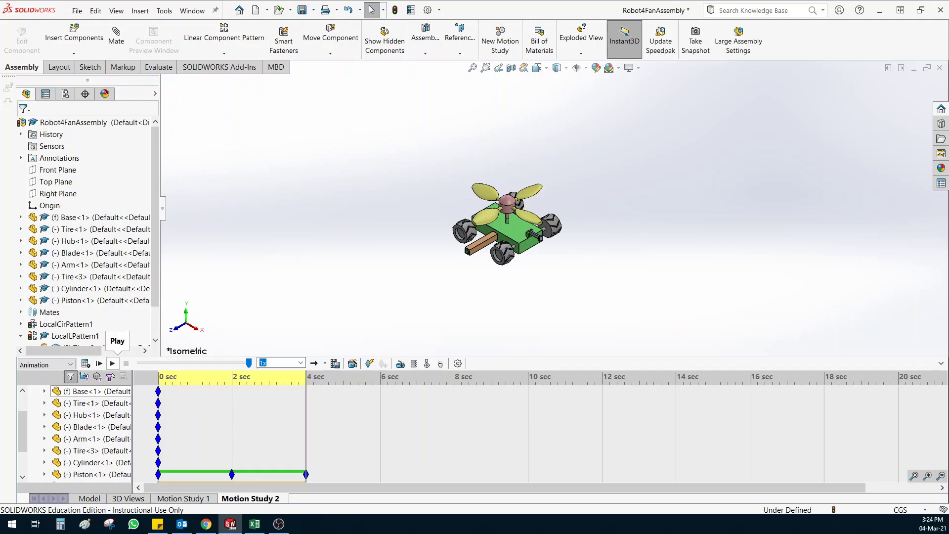
left_click(112, 363)
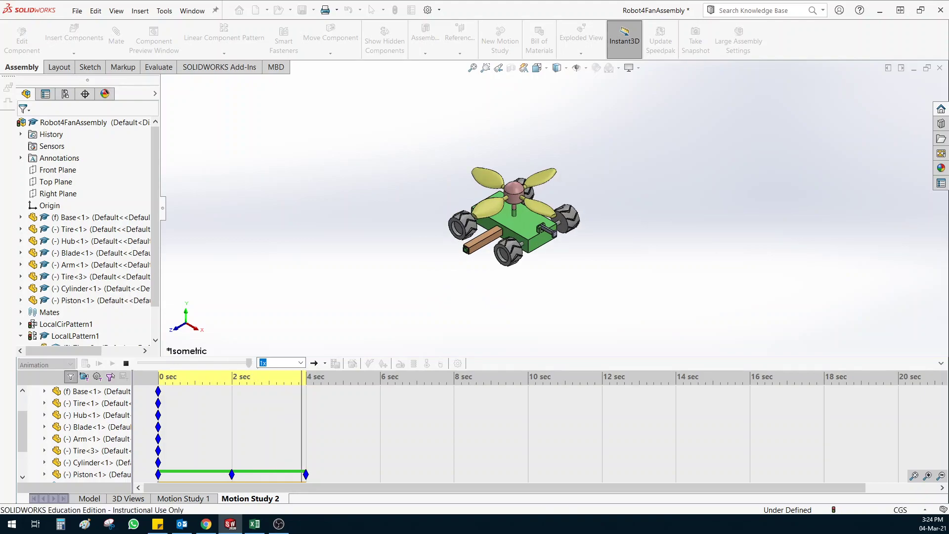
scroll(552, 156, "down", 2)
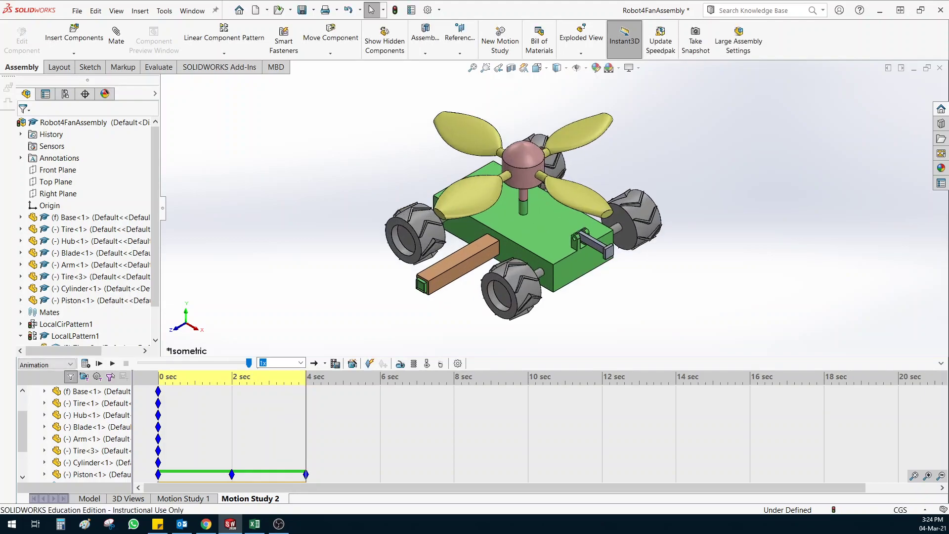
left_click(113, 364)
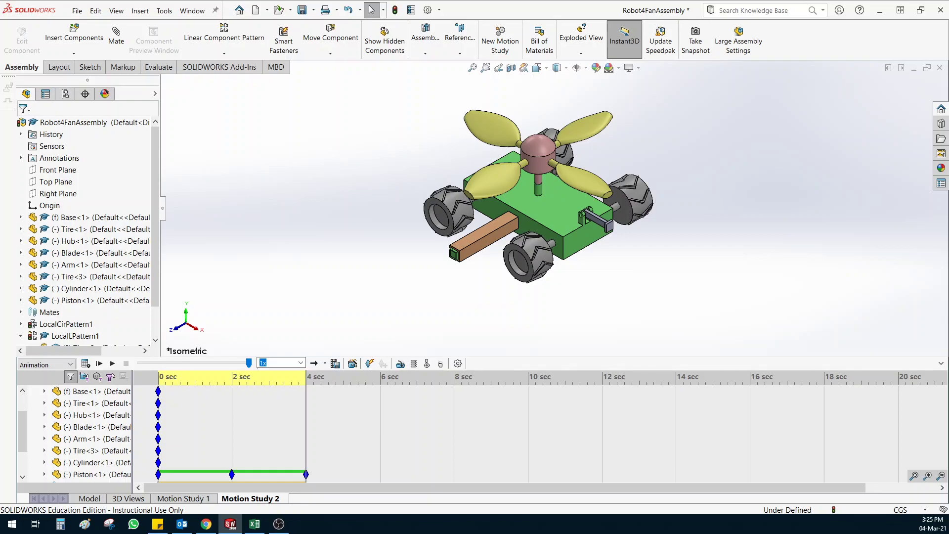
Start a rotary motor on the inner circular face of Tire<2>, using that face for both location and direction.
scroll(529, 265, "down", 5)
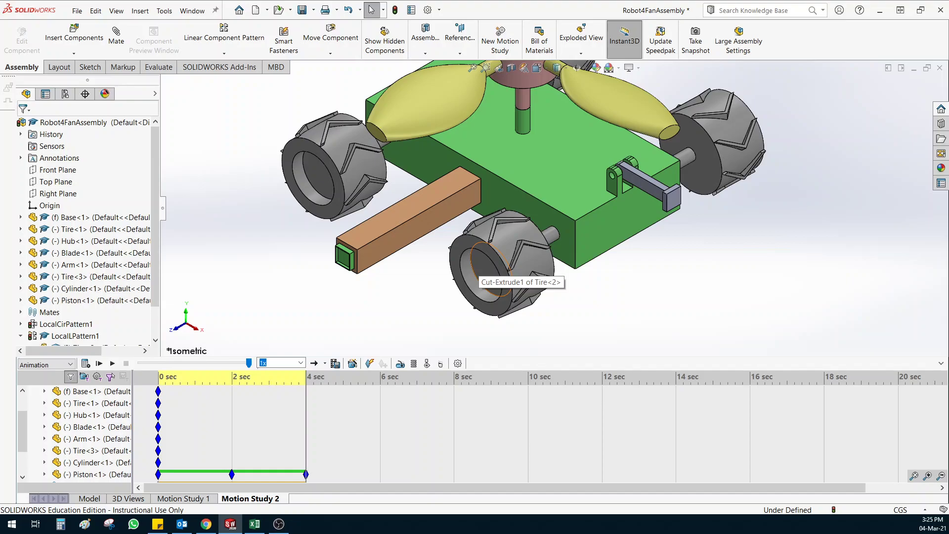
key("f")
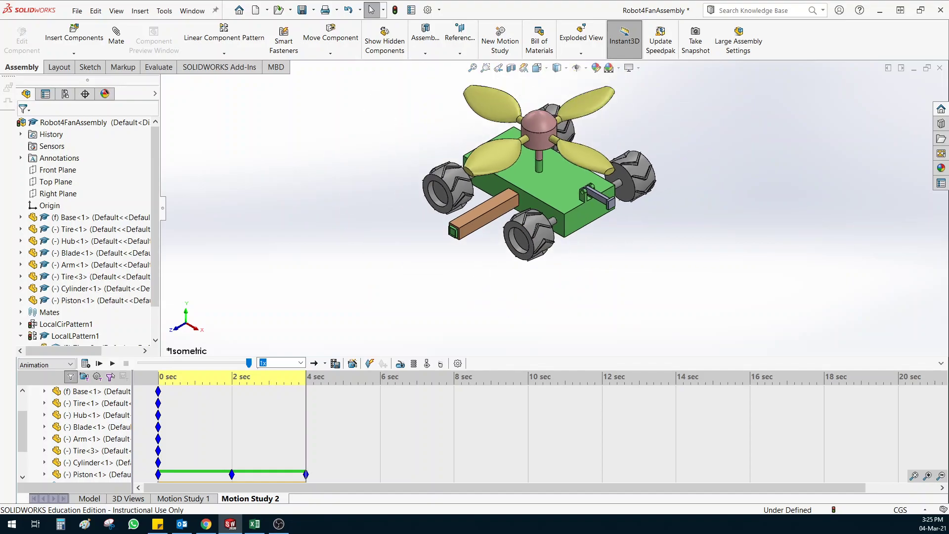
scroll(586, 188, "down", 1)
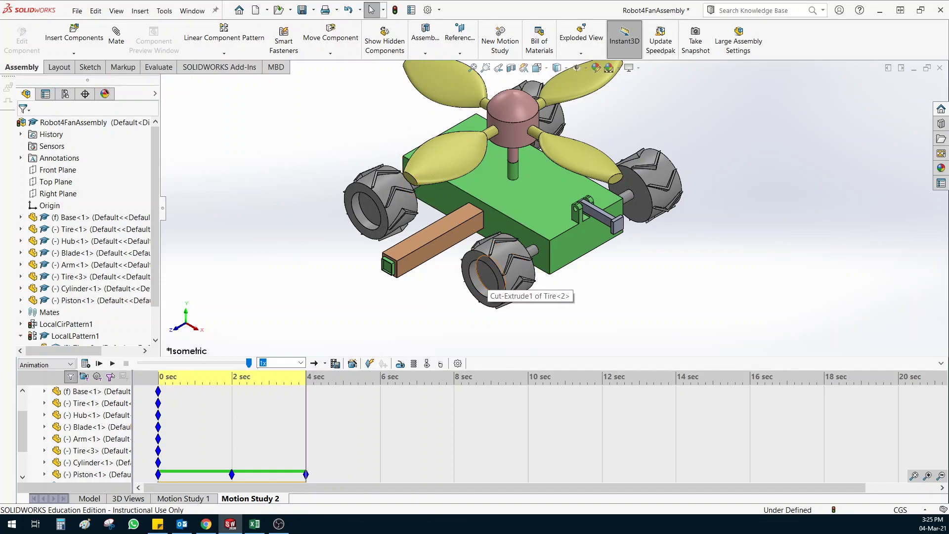
left_click(487, 274)
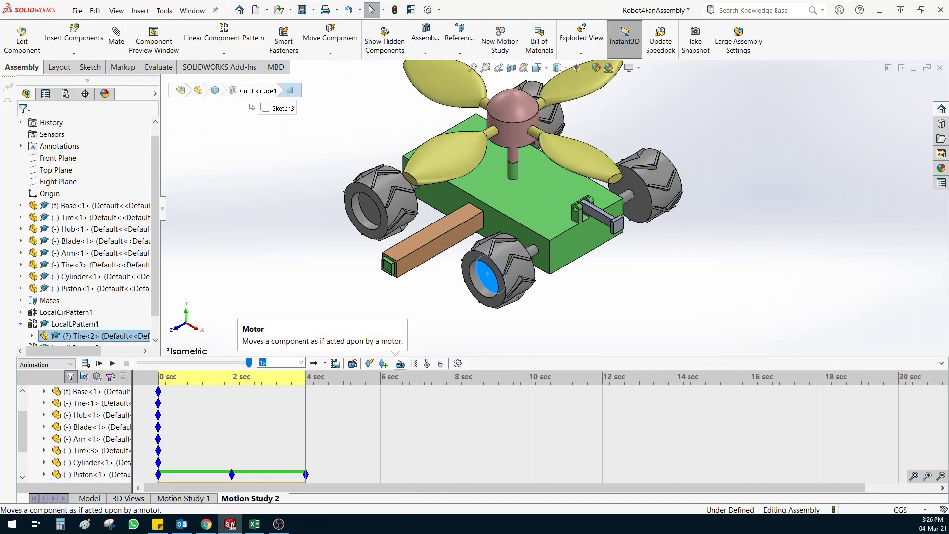
left_click(400, 364)
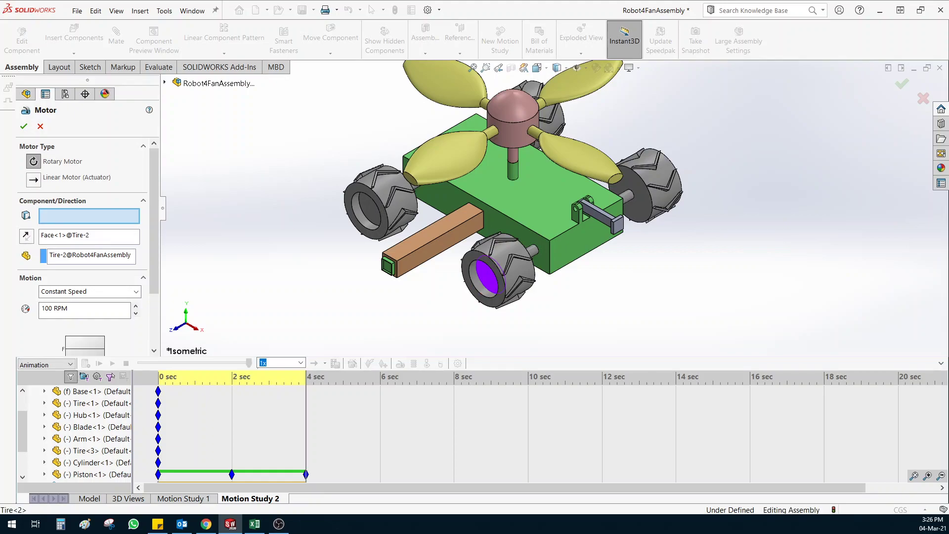
left_click(487, 277)
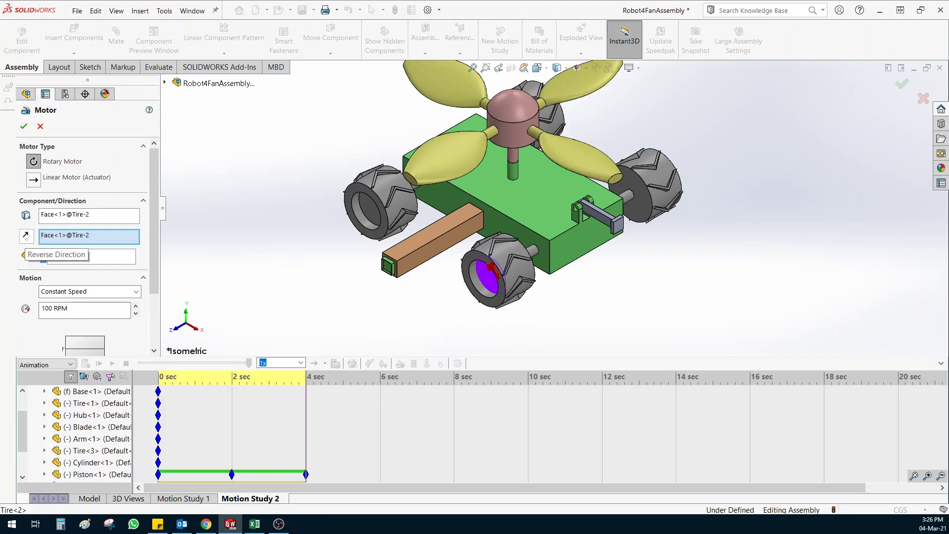
Test reversing the tire motor's direction, keep the original direction, and create the rotary motor at a constant speed of 10 RPM.
left_click(26, 236)
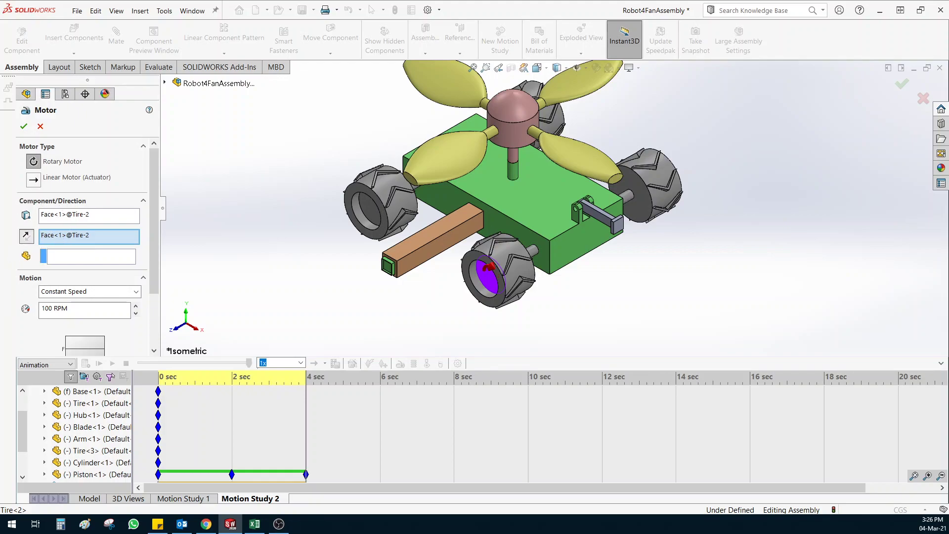
left_click(26, 236)
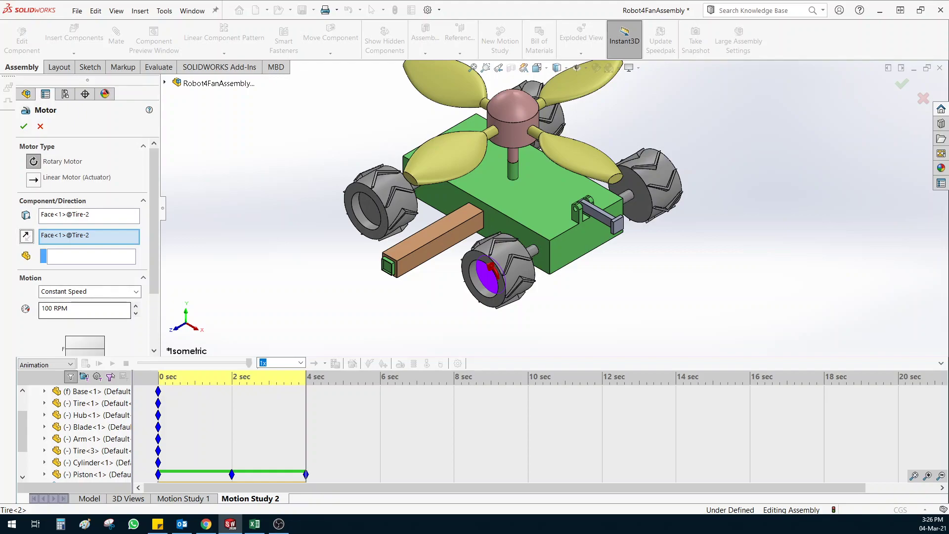
double_click(46, 308)
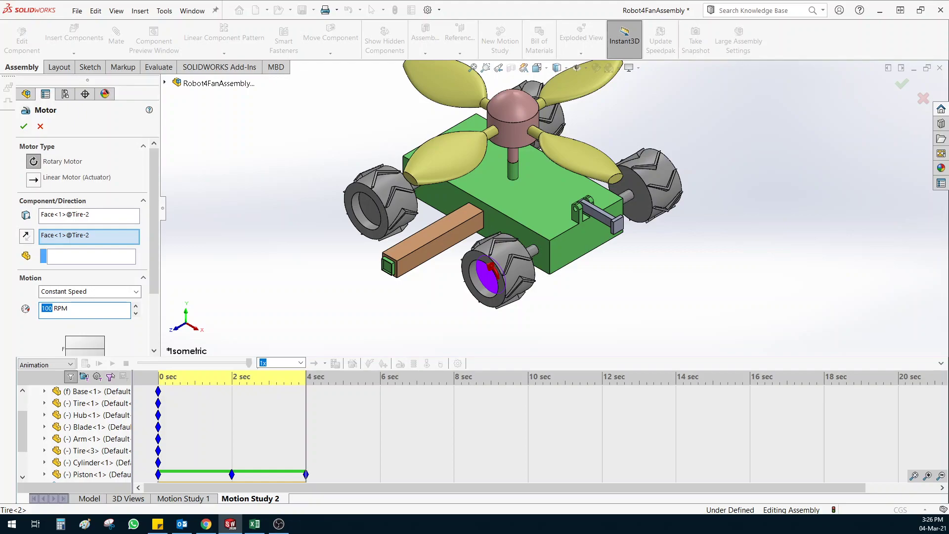
type("10")
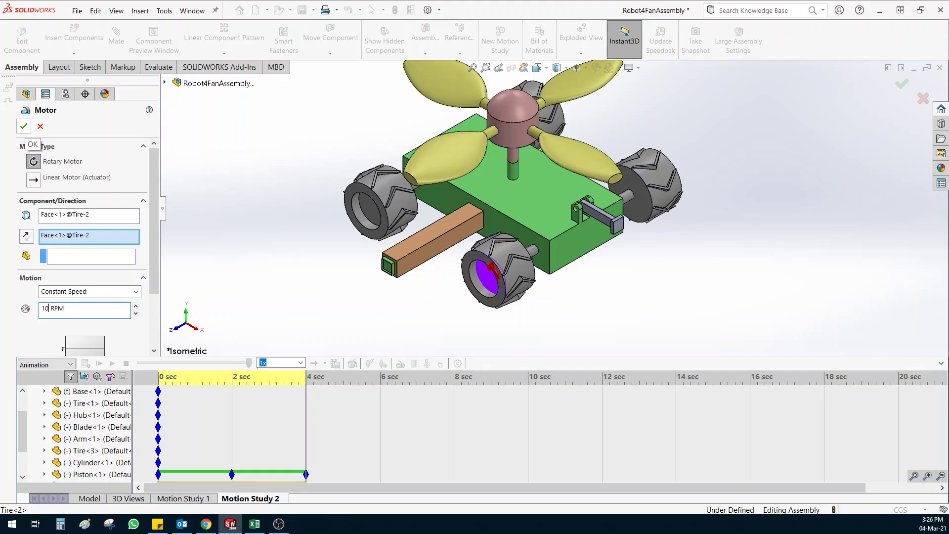
left_click(23, 127)
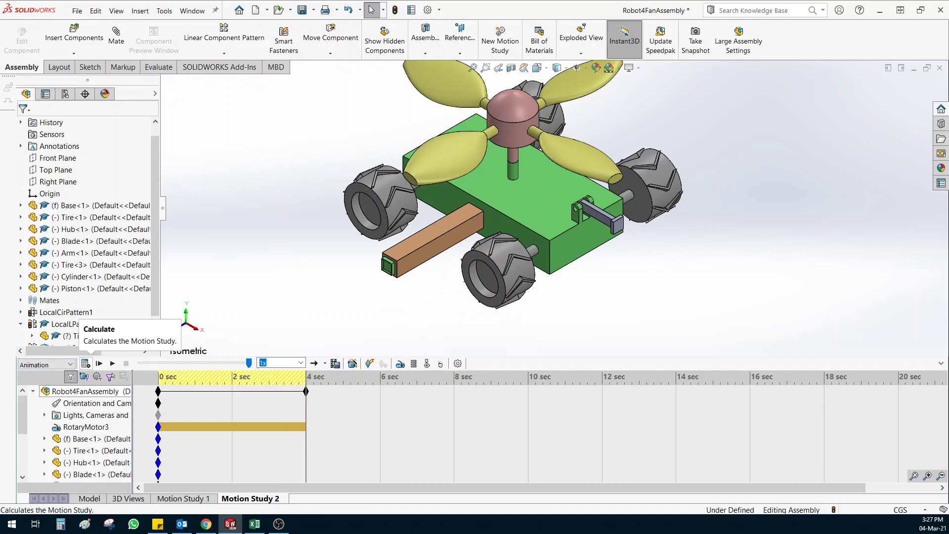
Calculate Motion Study 2 with the tire's rotary motor and play back the animation.
left_click(86, 364)
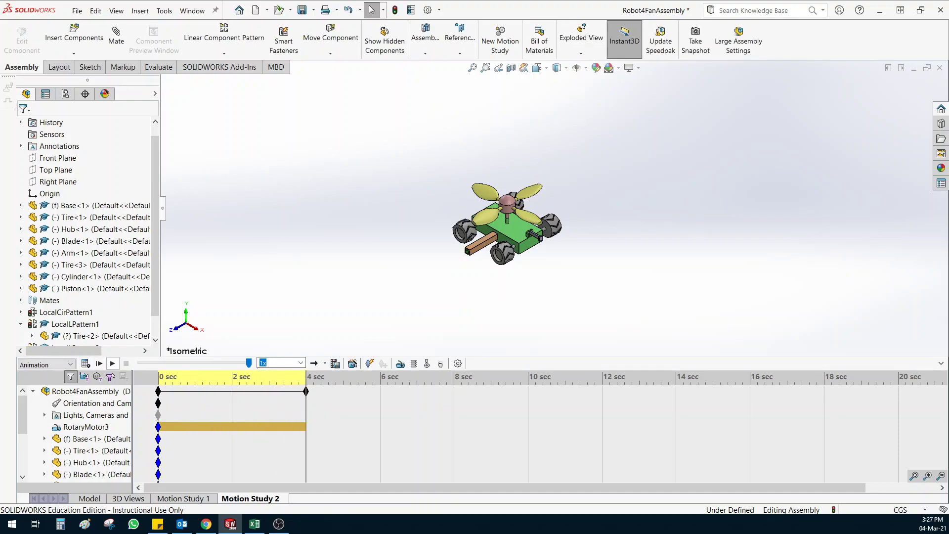
left_click(113, 363)
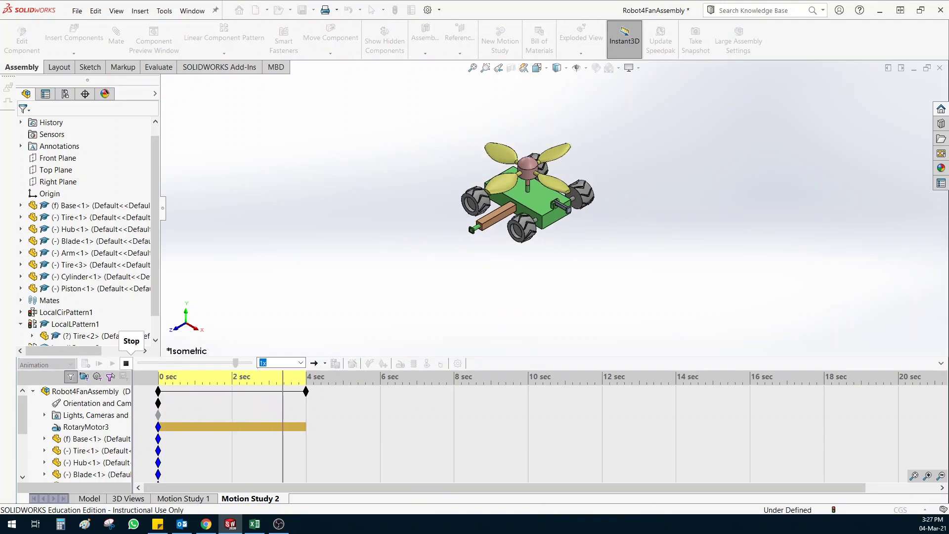
left_click(113, 363)
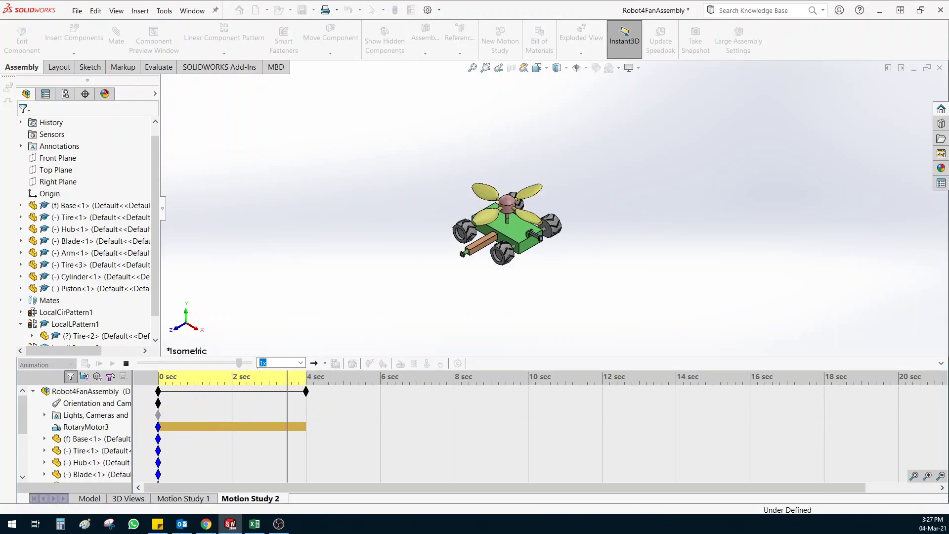
left_click(169, 427)
left_click(161, 427)
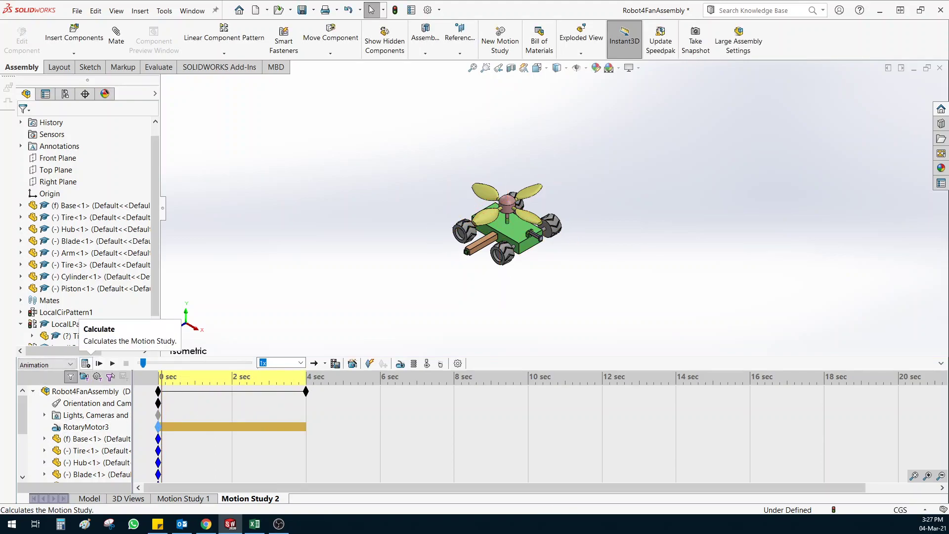
left_click(85, 364)
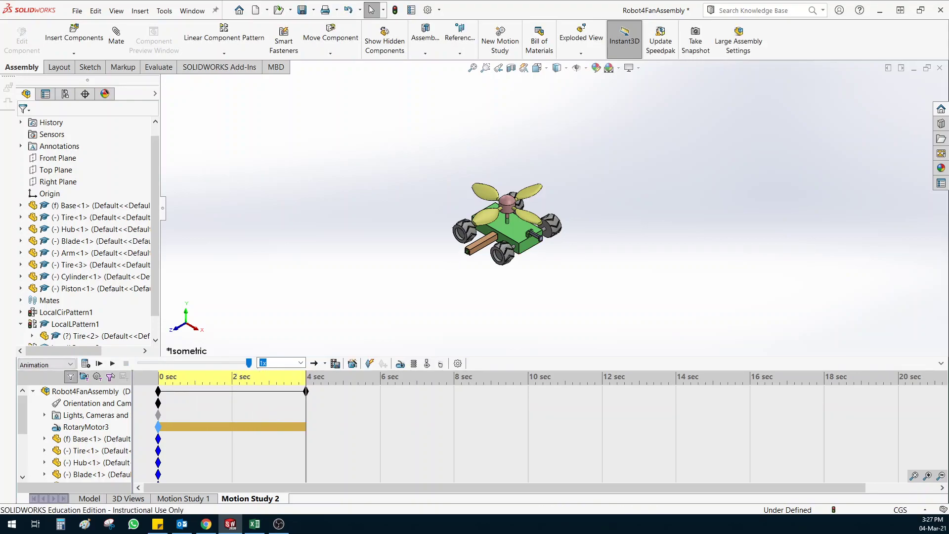
scroll(504, 254, "down", 6)
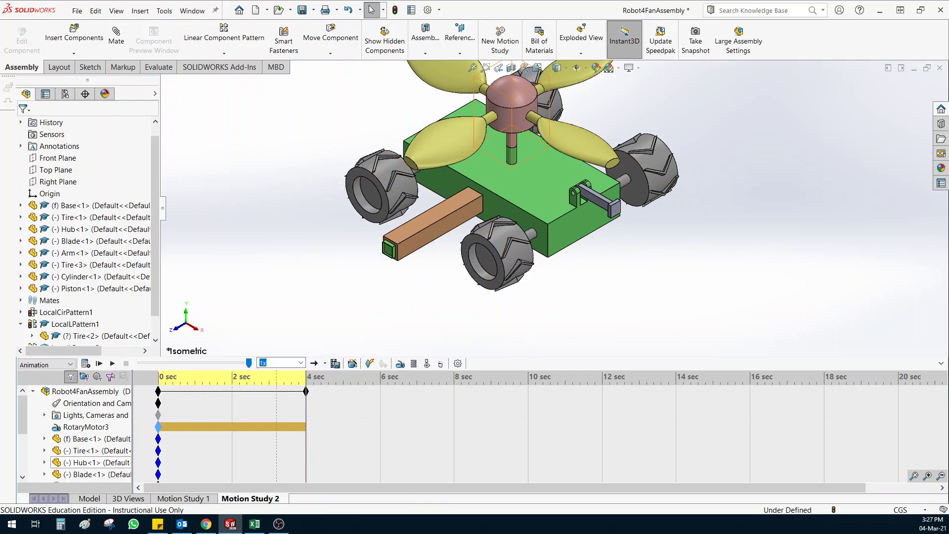
Create a new motion study, Motion Study 3, for the robot fan assembly.
right_click(189, 497)
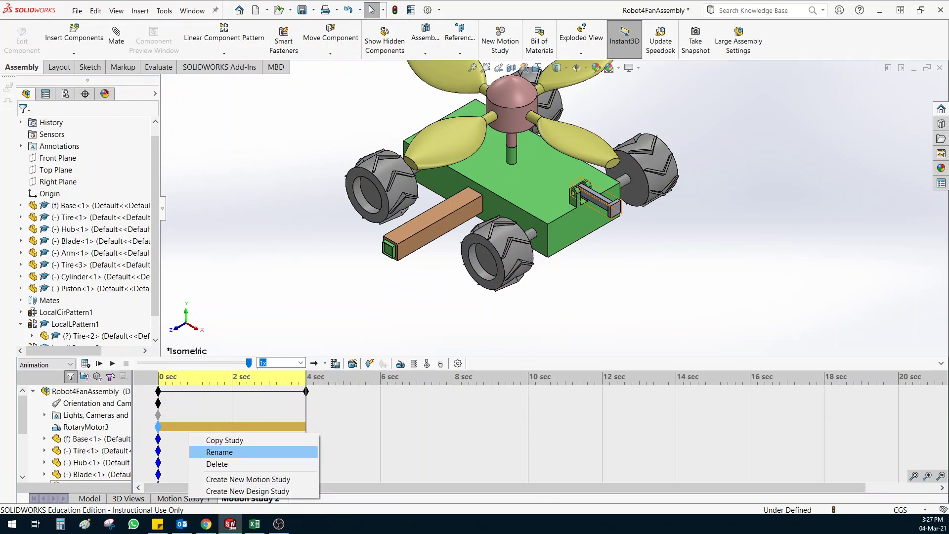
left_click(247, 479)
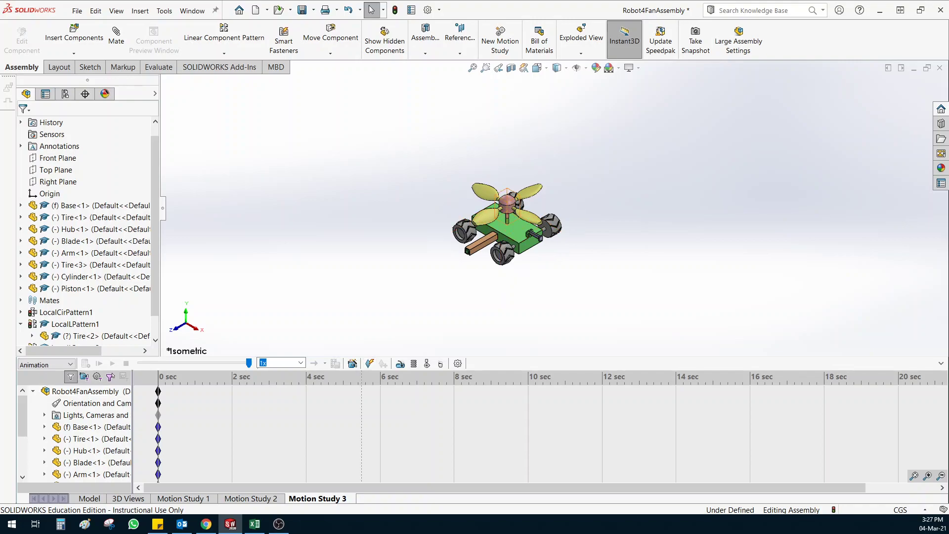
right_click(296, 498)
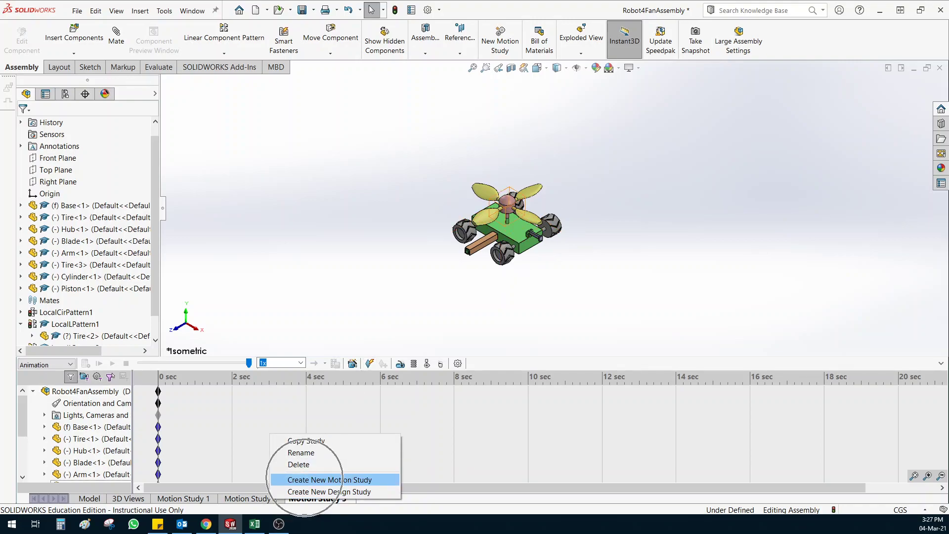
left_click(304, 479)
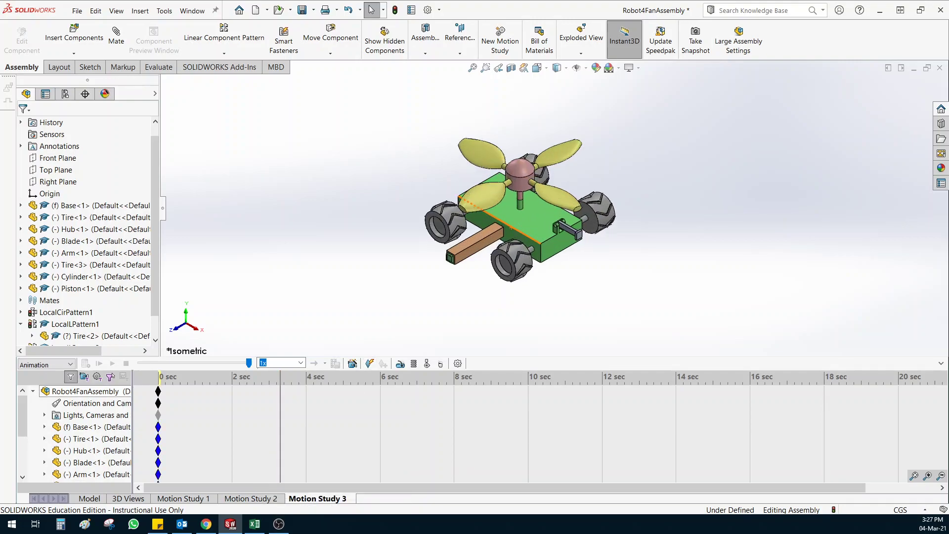
Start a linear motor on the piston's end face, using that face for both location and direction.
scroll(495, 243, "down", 3)
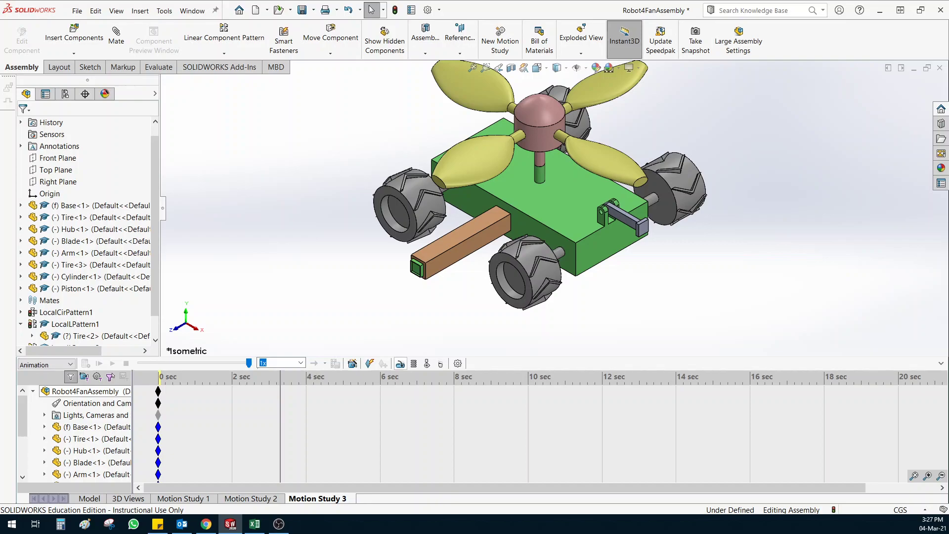
left_click(400, 364)
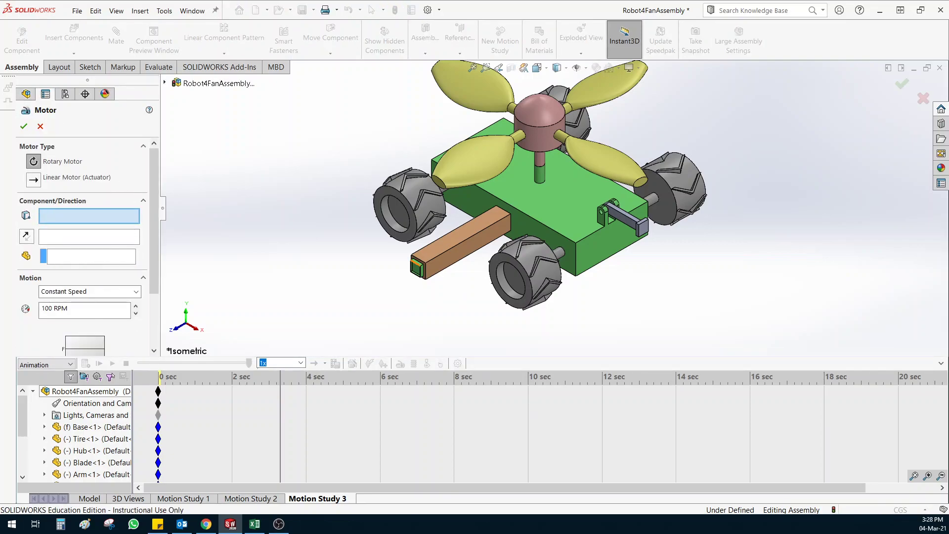
left_click(417, 266)
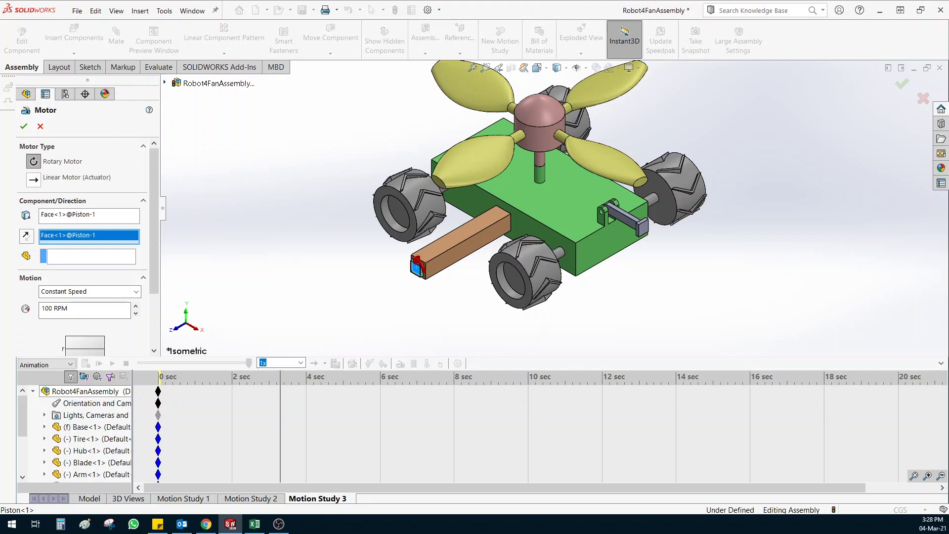
left_click(33, 180)
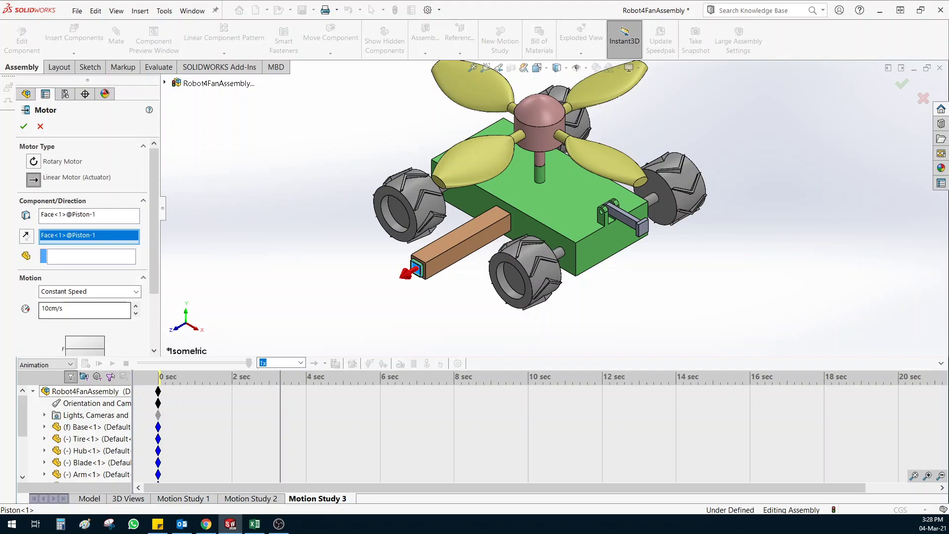
Set the piston's linear motor to a constant speed of 1 cm/s and create it.
left_click(84, 309)
scroll(84, 247, "down", 3)
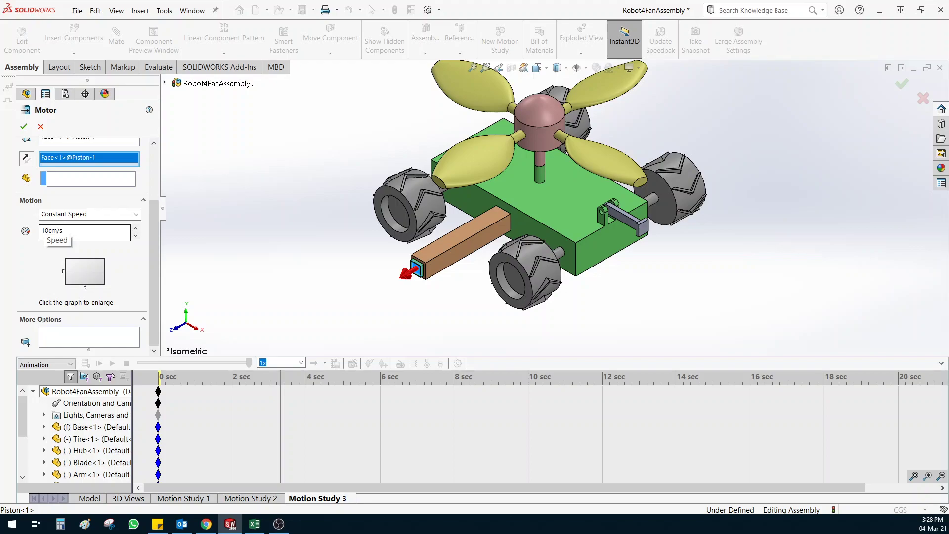
double_click(44, 231)
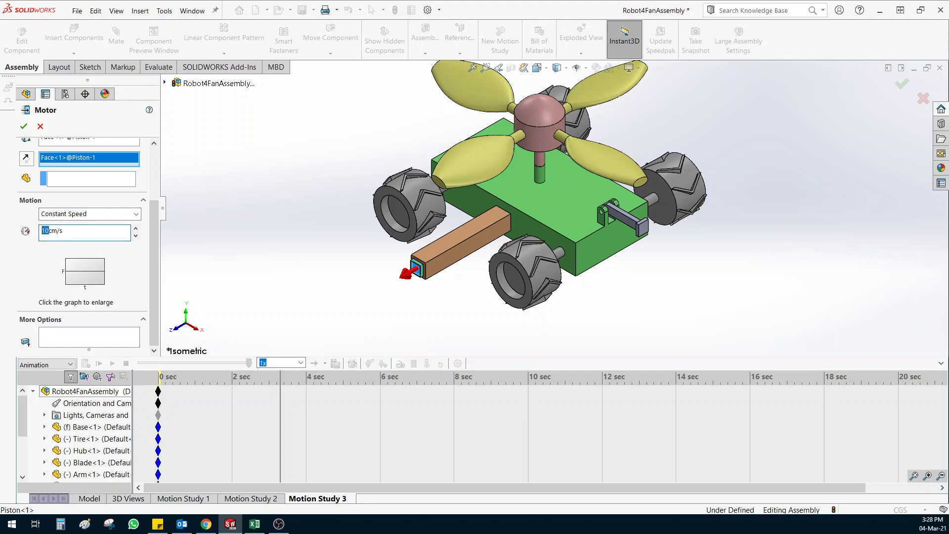
type("1")
left_click(24, 126)
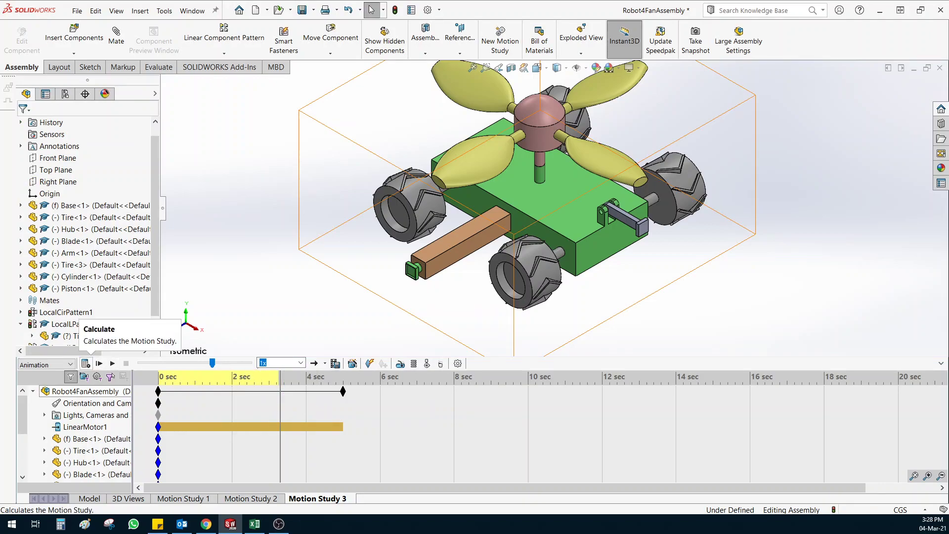
Calculate Motion Study 3 and play back the piston's linear motion.
left_click(86, 363)
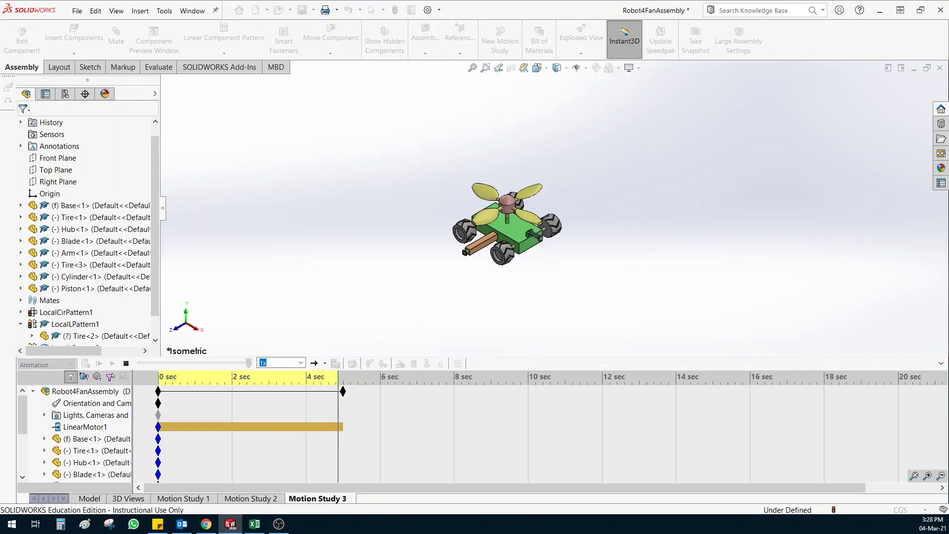
scroll(470, 248, "down", 10)
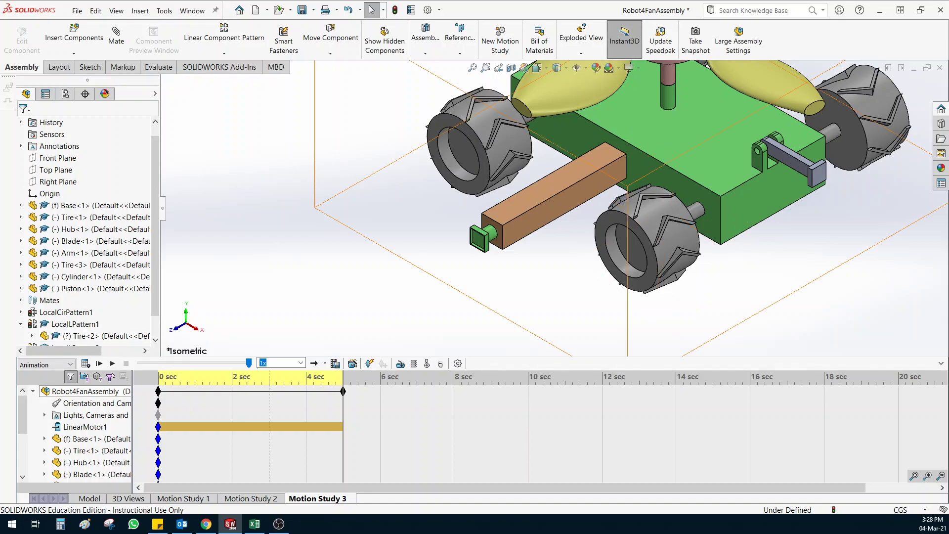
left_click(113, 363)
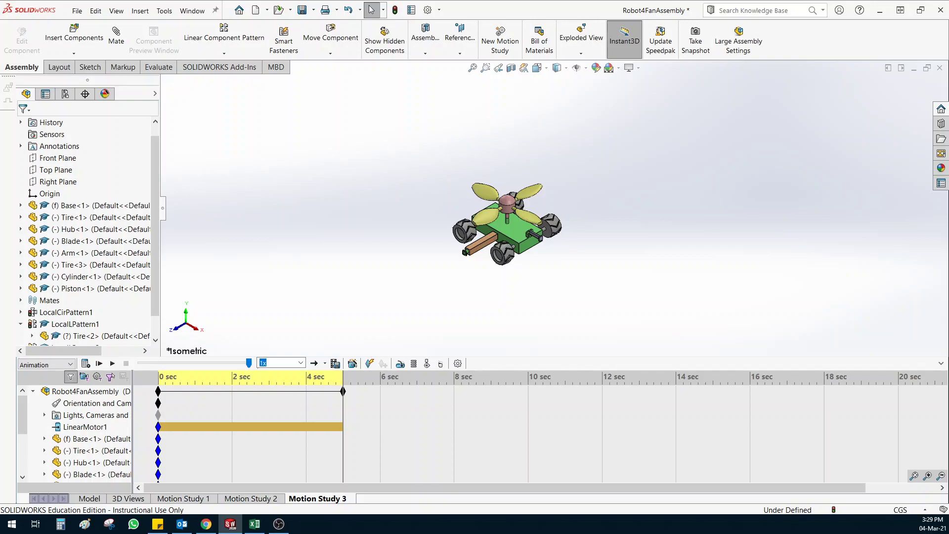
Add a rotary motor on the fan hub's cylindrical face at a constant speed of 100 RPM.
scroll(497, 288, "down", 3)
scroll(561, 127, "down", 2)
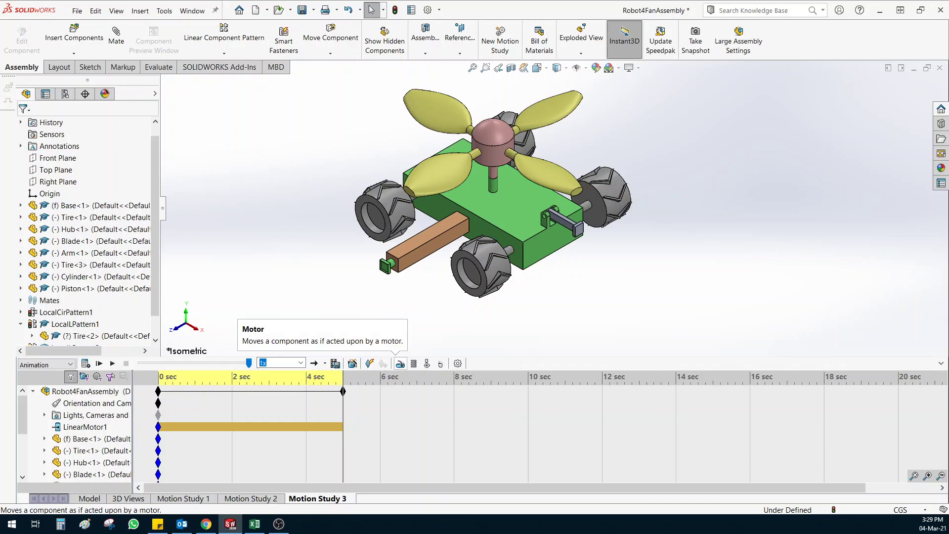
left_click(400, 364)
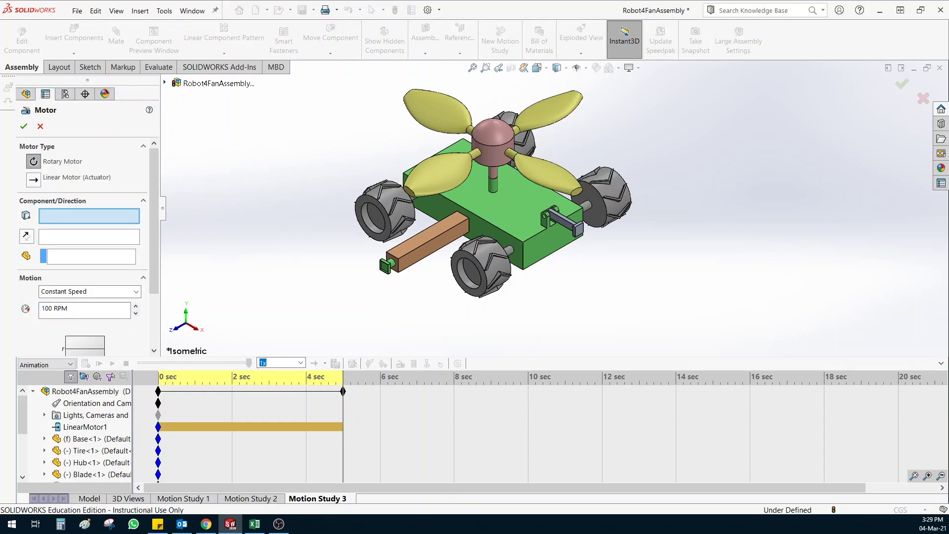
left_click(493, 146)
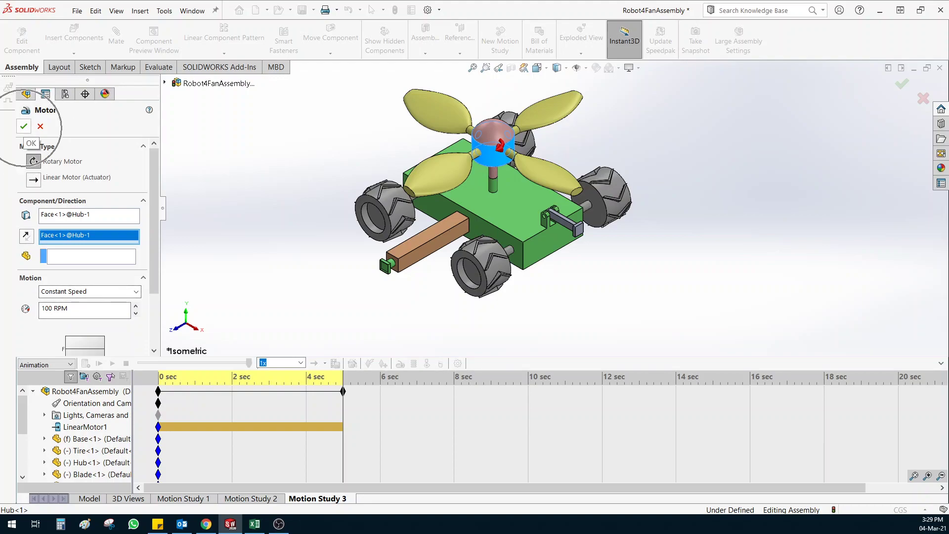
left_click(23, 126)
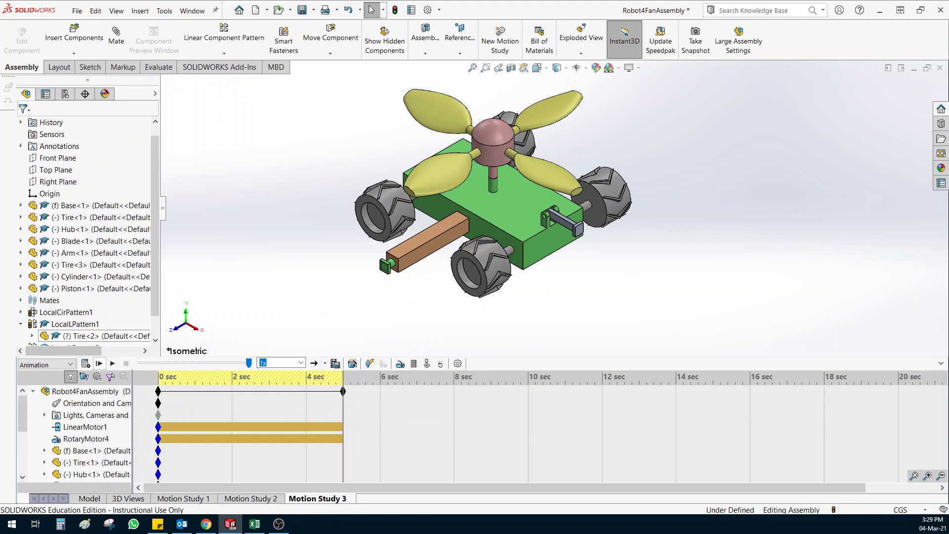
Calculate the study with the piston and hub motors combined, and view the available study types, keeping Animation.
left_click(86, 364)
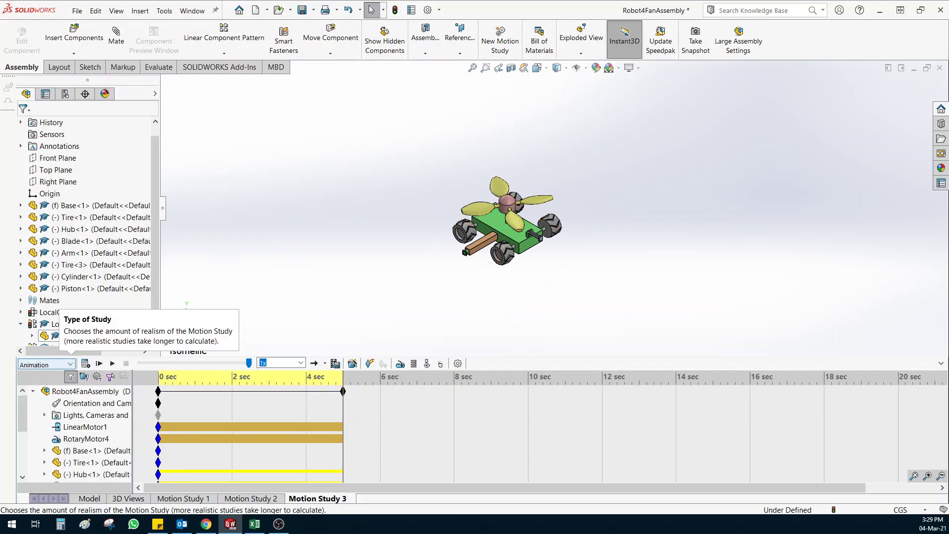
left_click(70, 364)
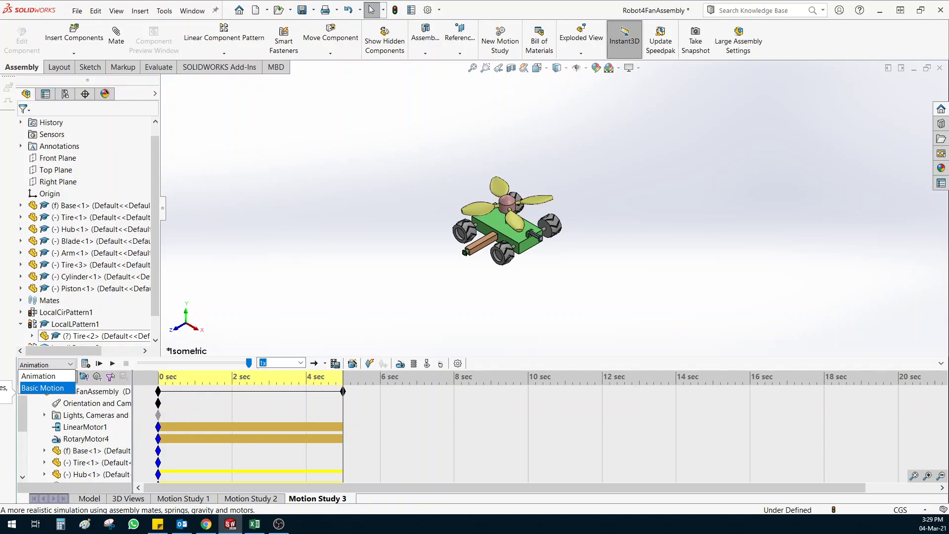
key("Escape")
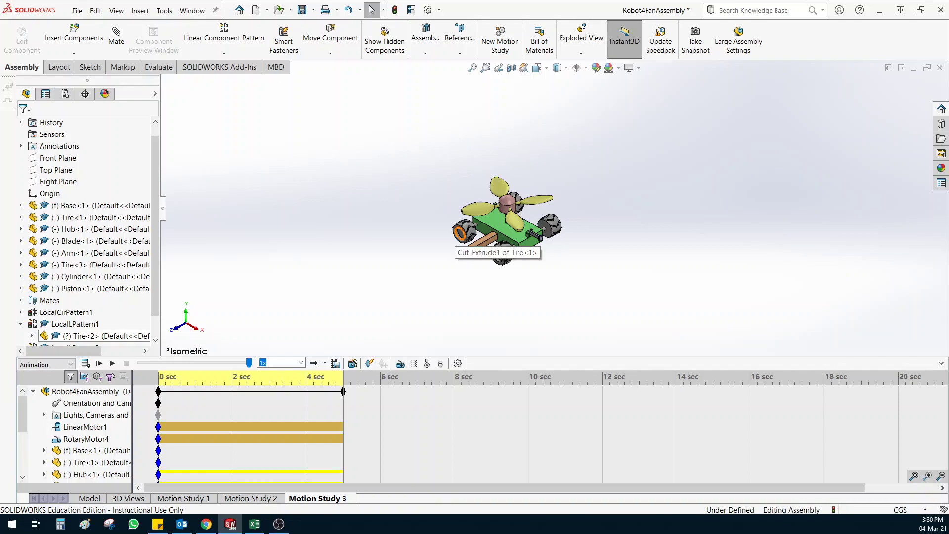
scroll(519, 217, "down", 5)
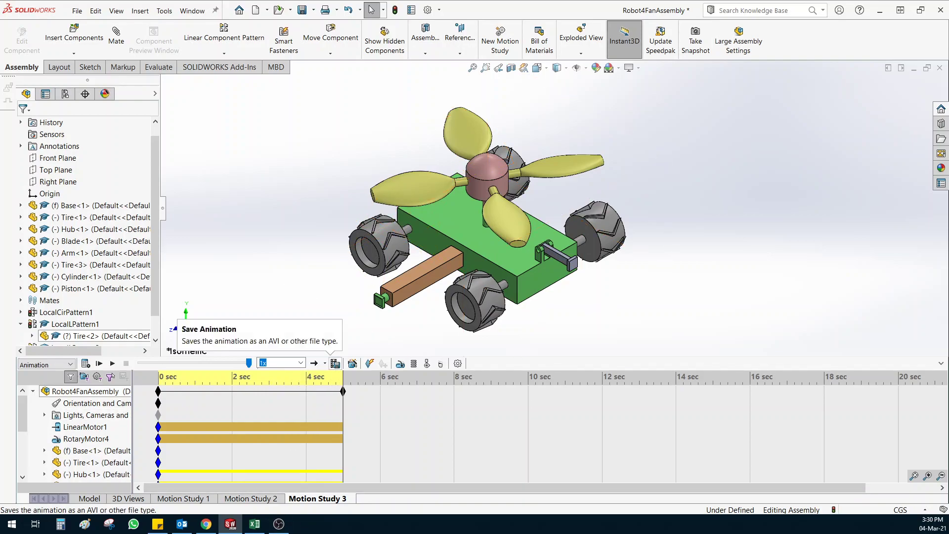
Review the options for saving the animation as an AVI file, including its custom aspect ratio, and close without saving.
key("ctrl")
key("ctrl")
key("ctrl")
key("ctrl")
left_click(335, 362)
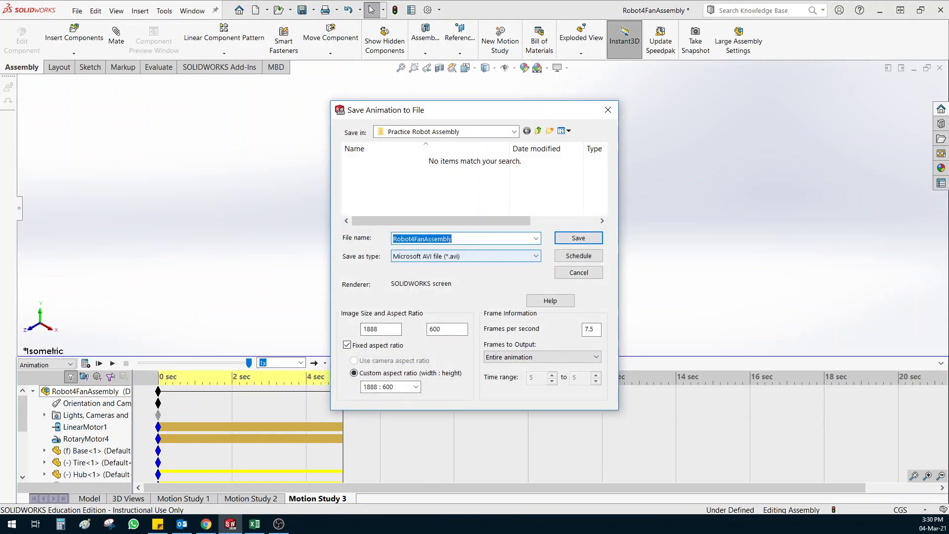
key("ctrl")
key("ctrl")
left_click(415, 386)
left_click(415, 386)
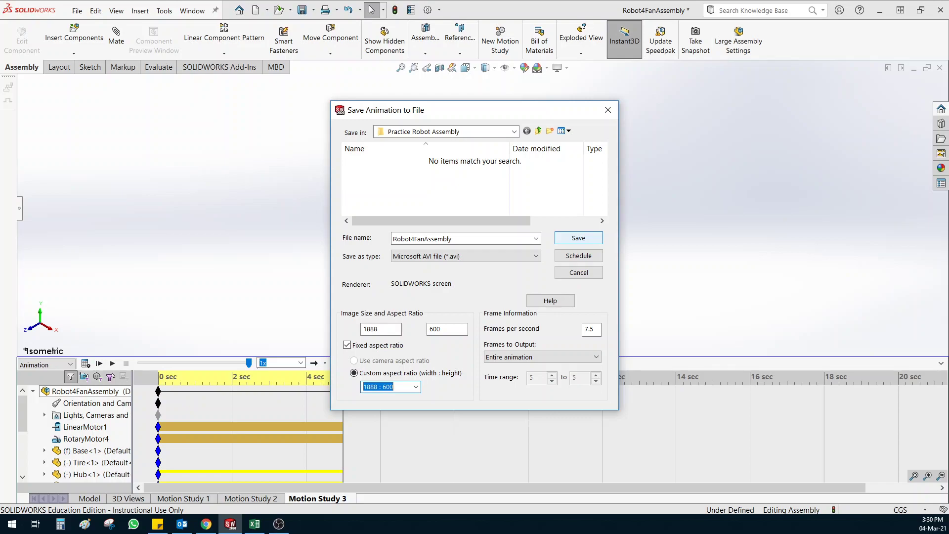
left_click(607, 110)
Recalculate Motion Study 3 to run the piston and fan animation again.
scroll(538, 236, "down", 3)
scroll(536, 242, "down", 2)
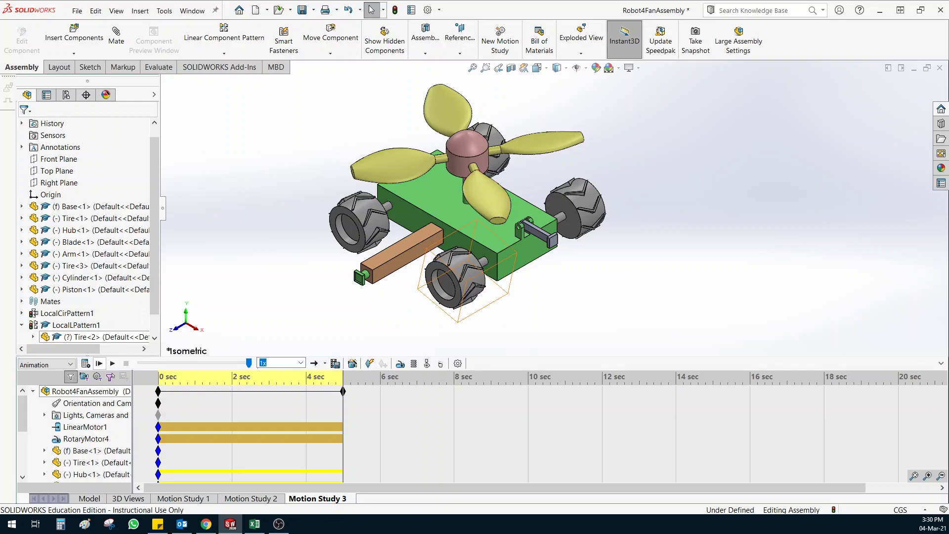
left_click(85, 364)
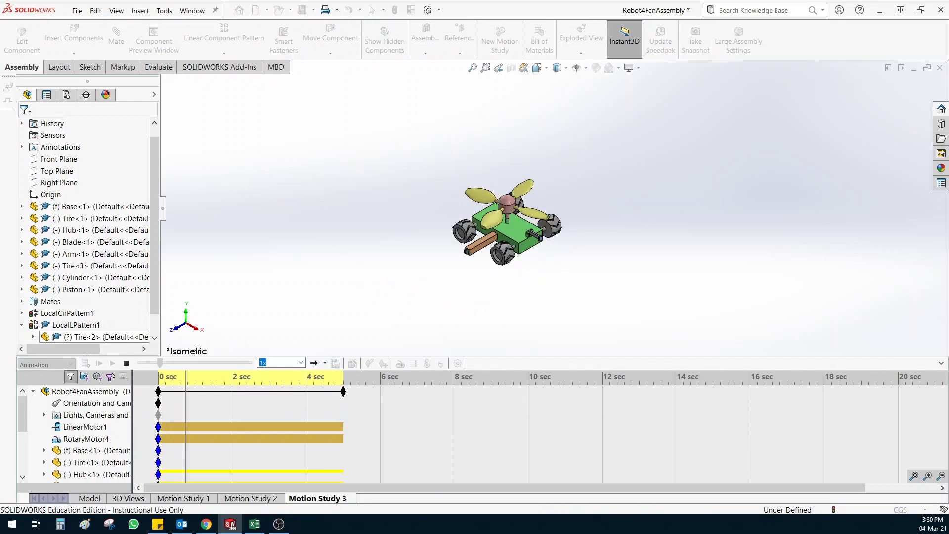